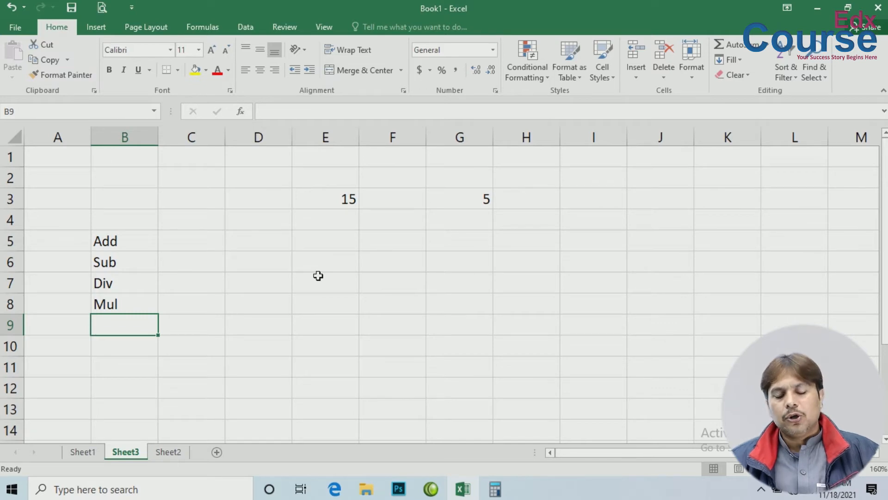
Examine how columns and rows define a cell by highlighting column D, row 7, and column E with row 6, ending on cell E6
key(Up)
key(Up)
key(Up)
key(Up)
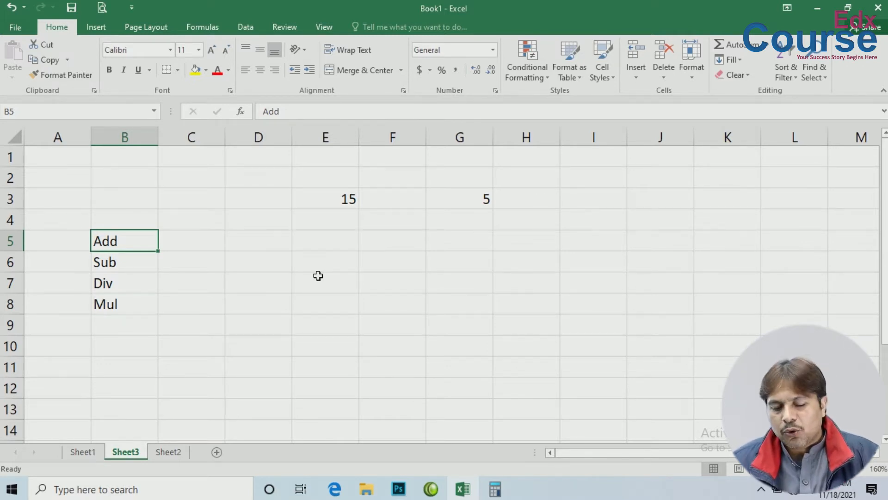
click(260, 136)
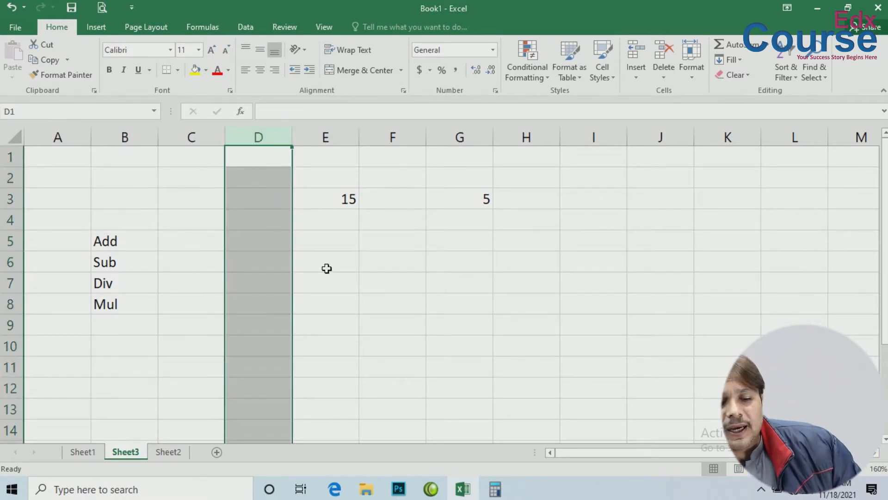
click(8, 282)
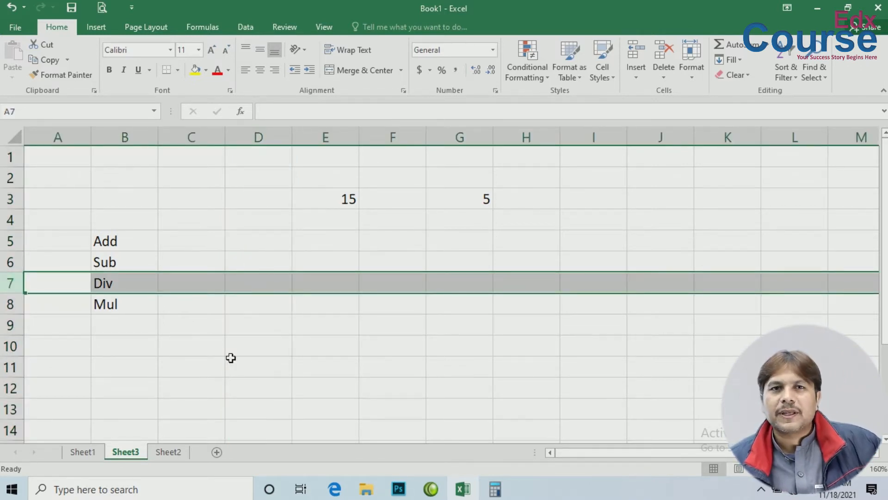
click(305, 262)
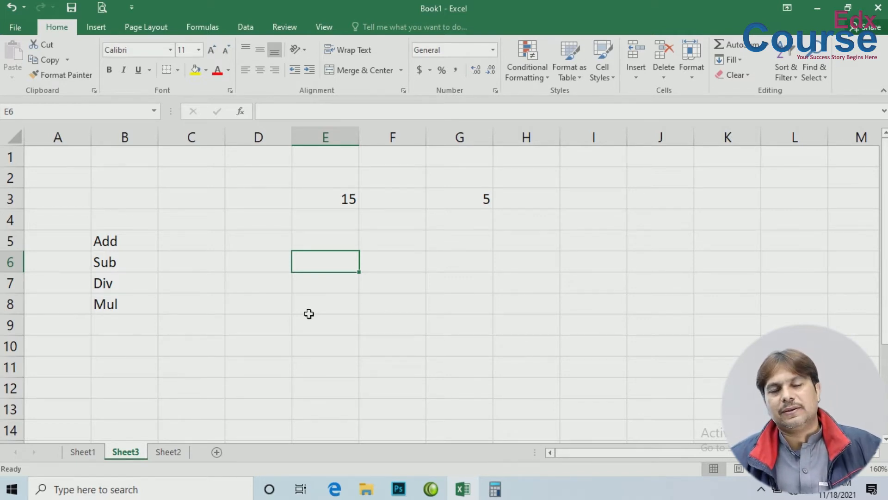
click(324, 137)
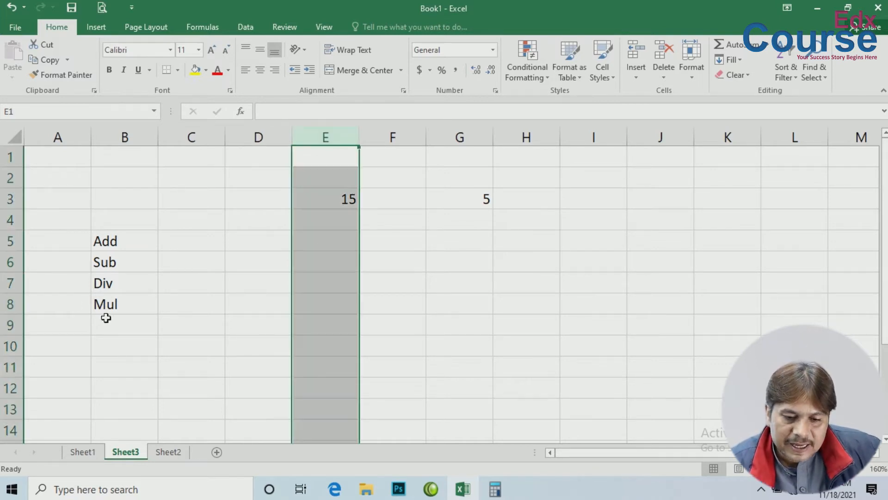
ctrl+click(12, 260)
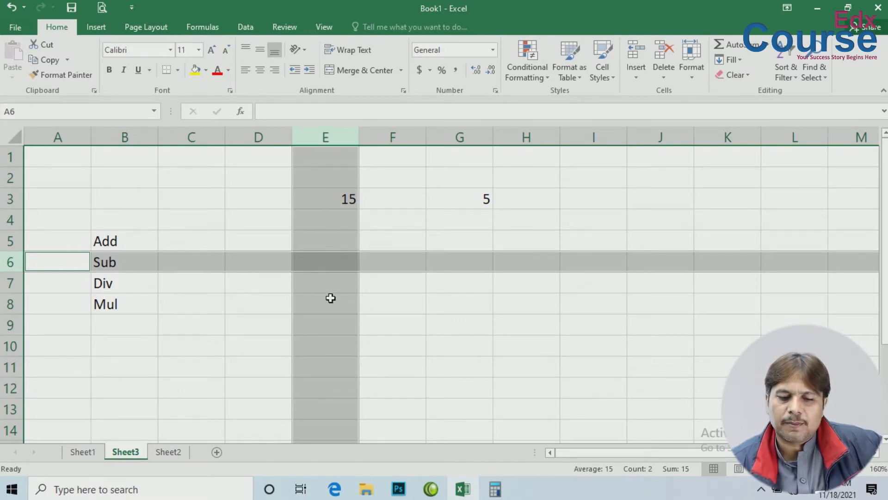
click(328, 267)
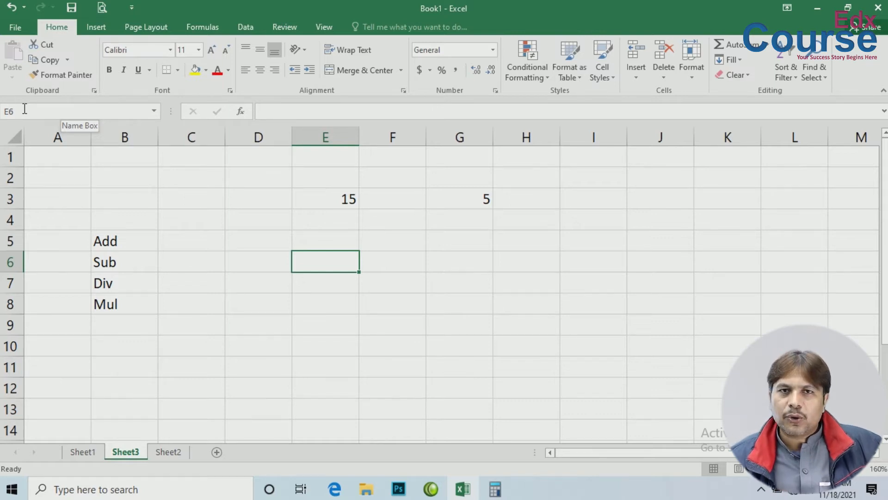
Check the cell references of G10, C12 and E6, and of the two number cells E3 and G3
click(462, 336)
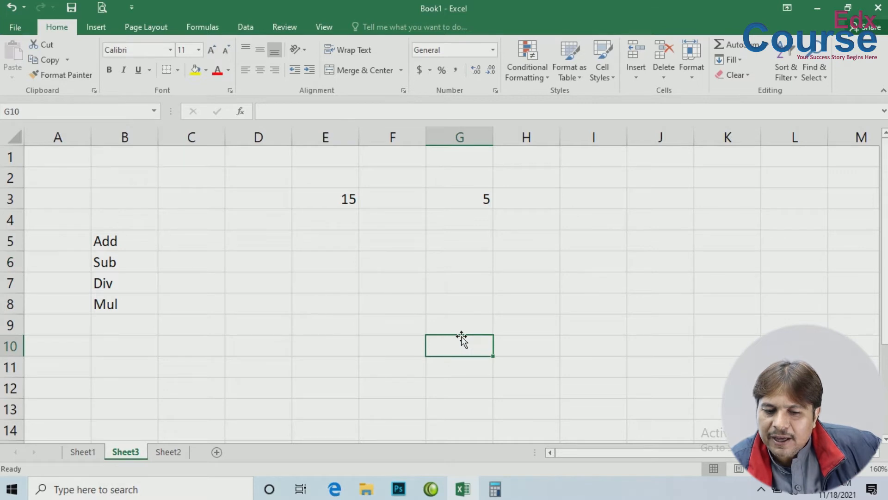
click(224, 381)
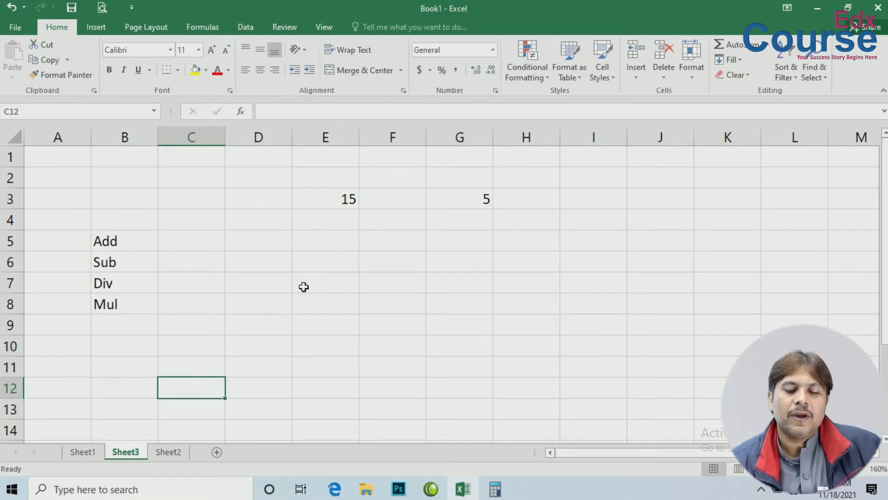
click(312, 264)
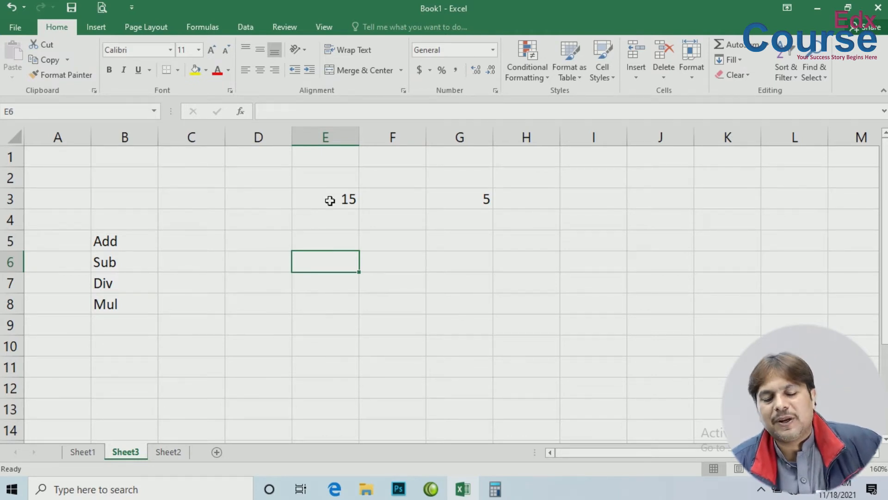
click(331, 198)
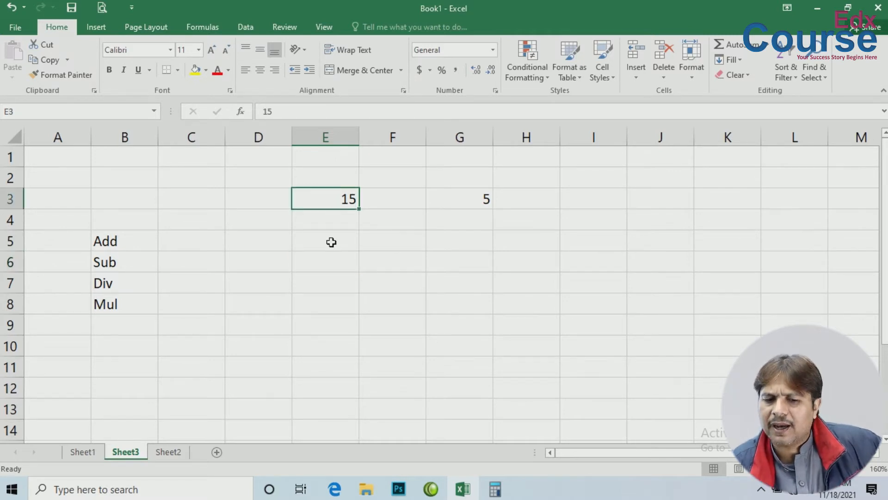
click(453, 201)
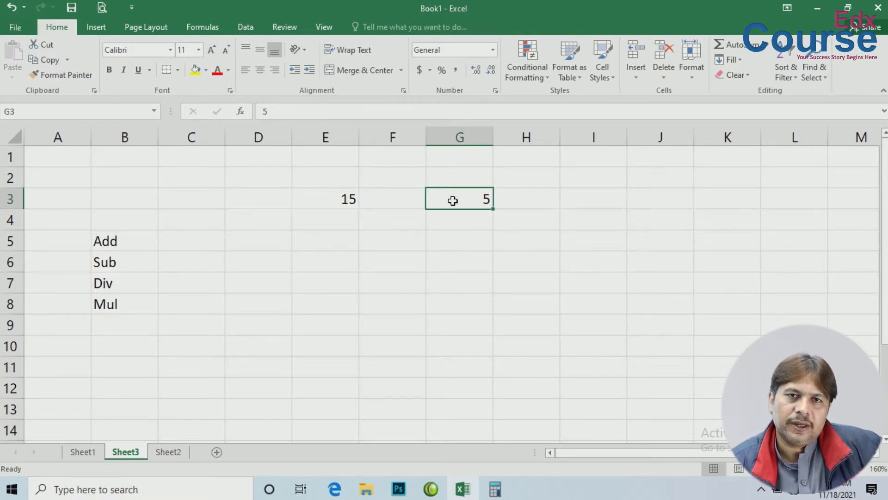
Enter the addition formula =E3+G3 in cell C5 beside the Add label
click(182, 243)
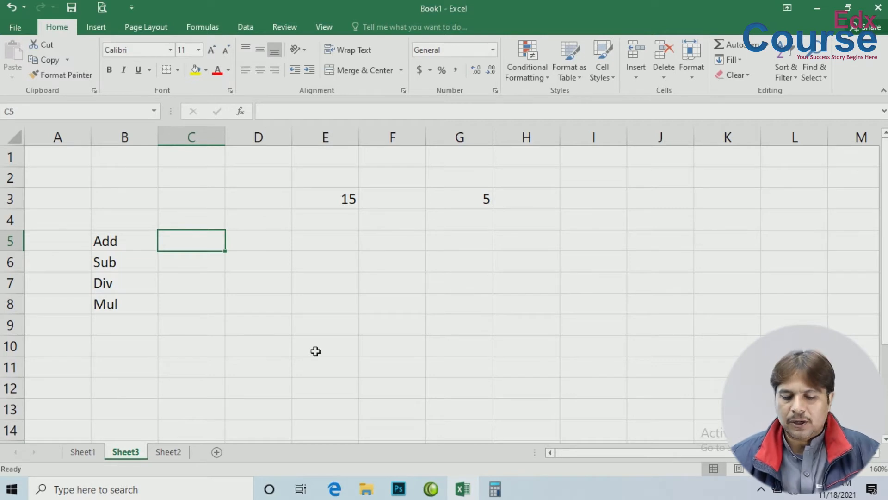
text(=)
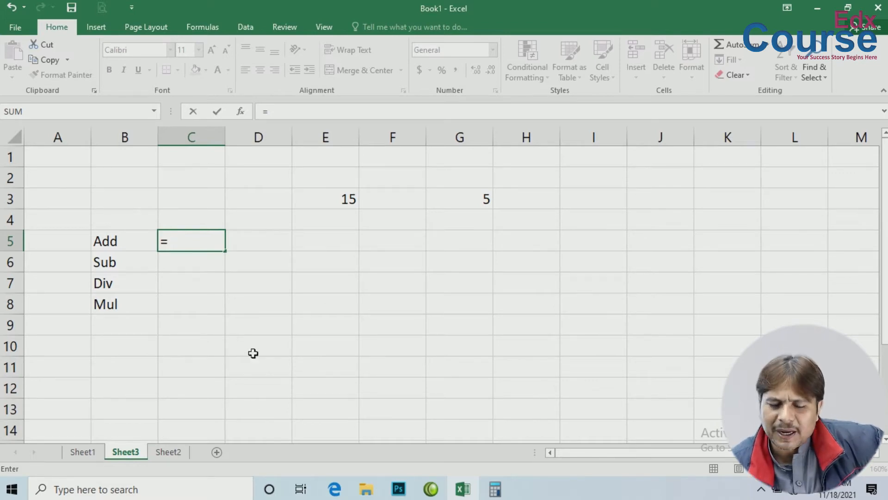
click(325, 201)
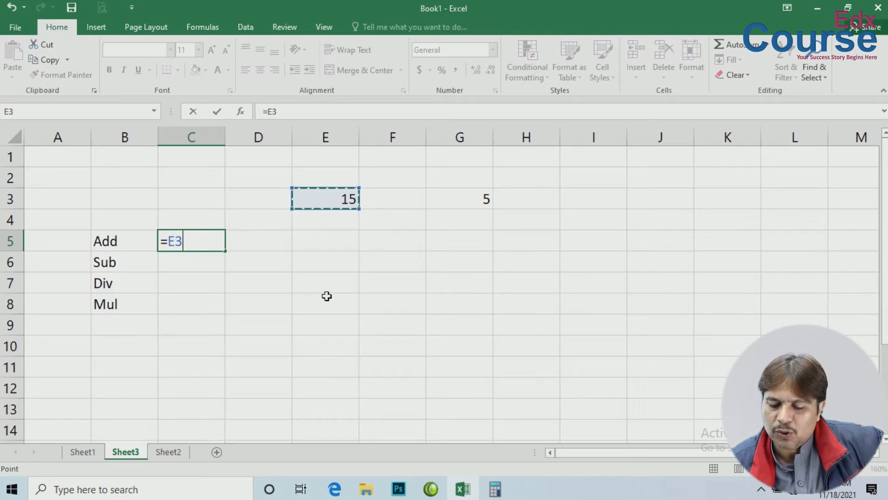
text(+)
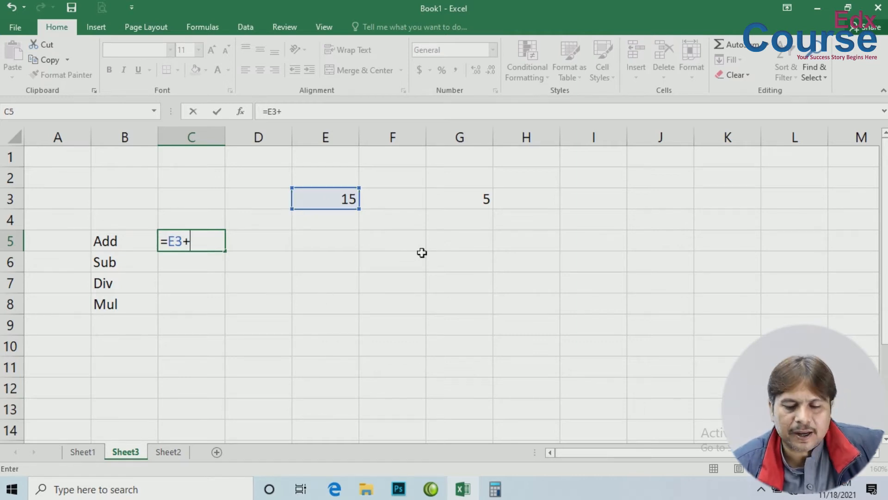
click(480, 200)
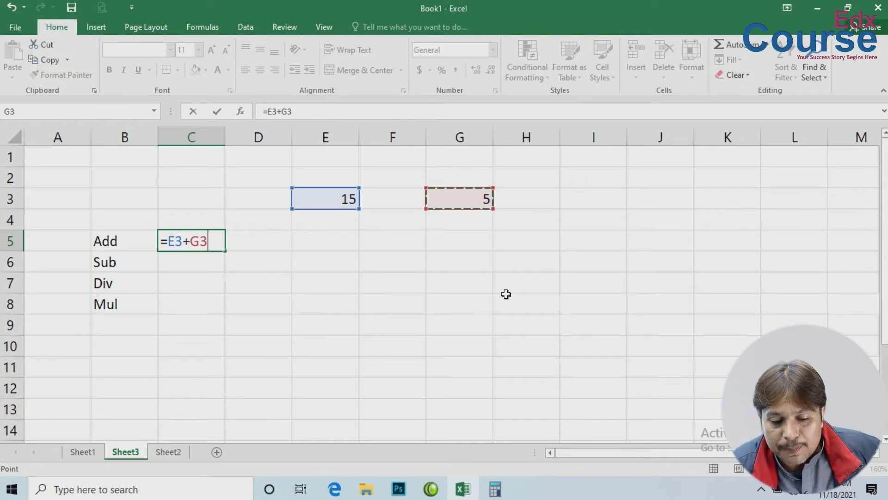
key(Return)
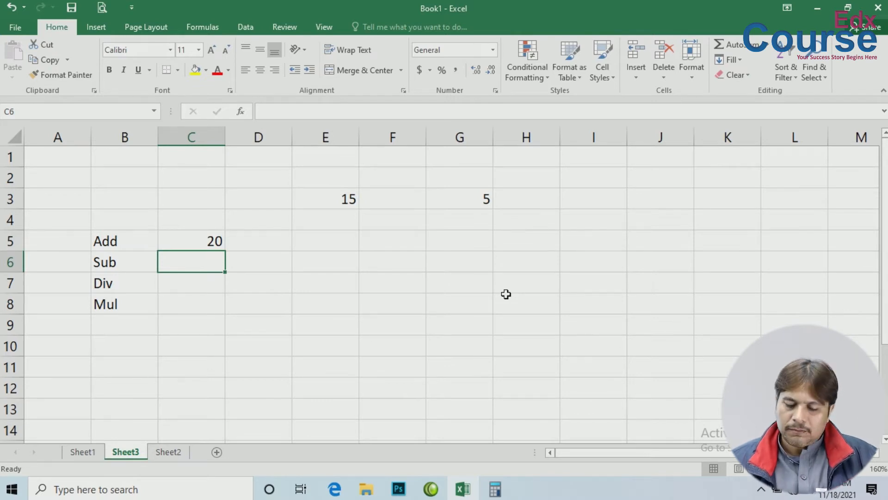
Enter the subtraction formula =E3-G3 in cell C6 beside the Sub label
text(=)
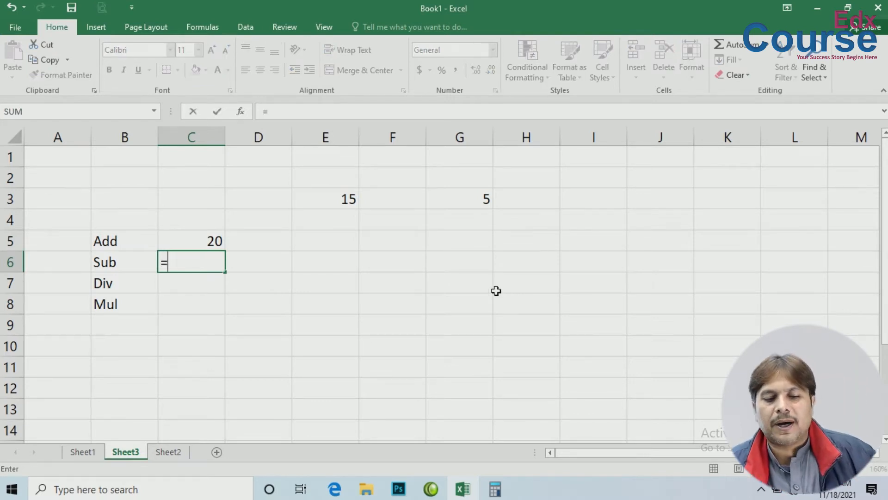
click(334, 195)
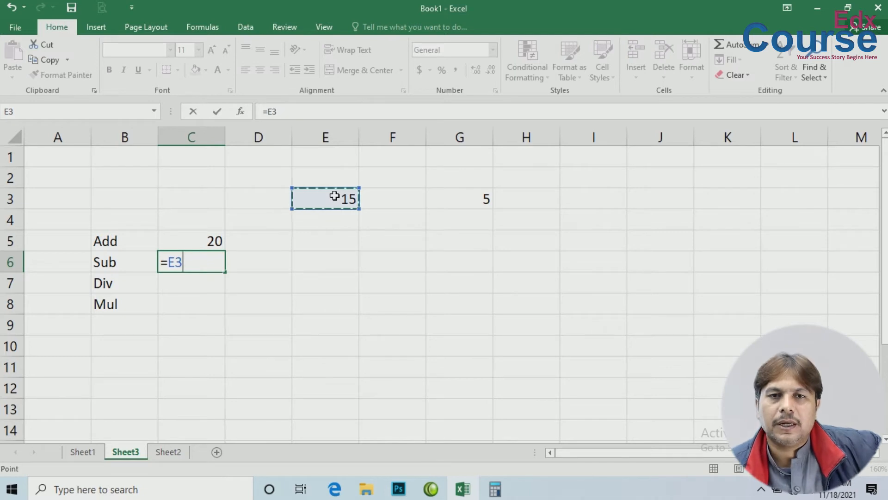
text(-)
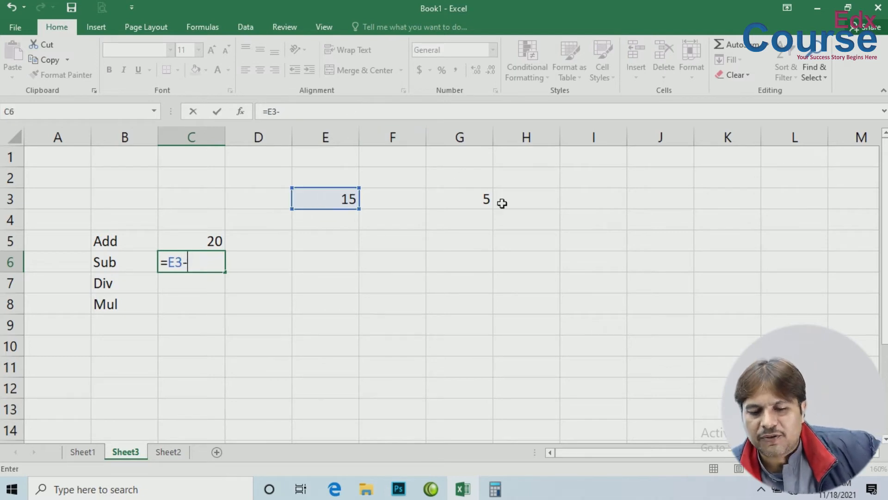
click(464, 202)
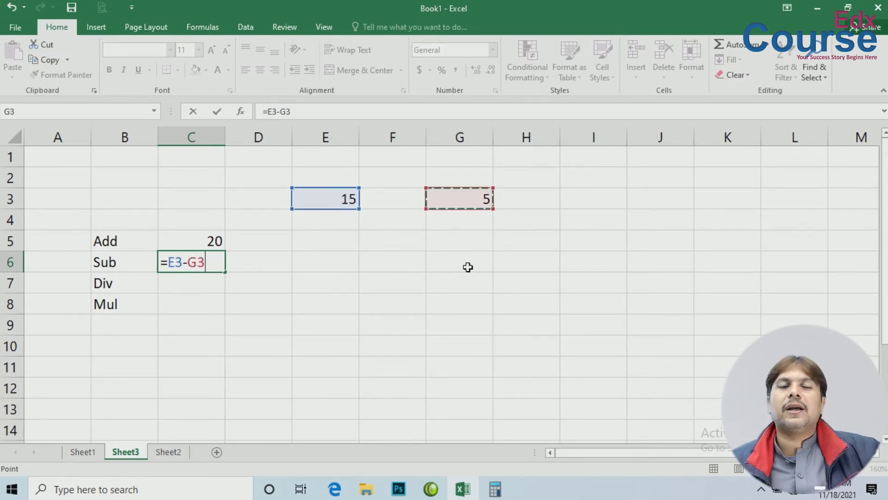
key(Return)
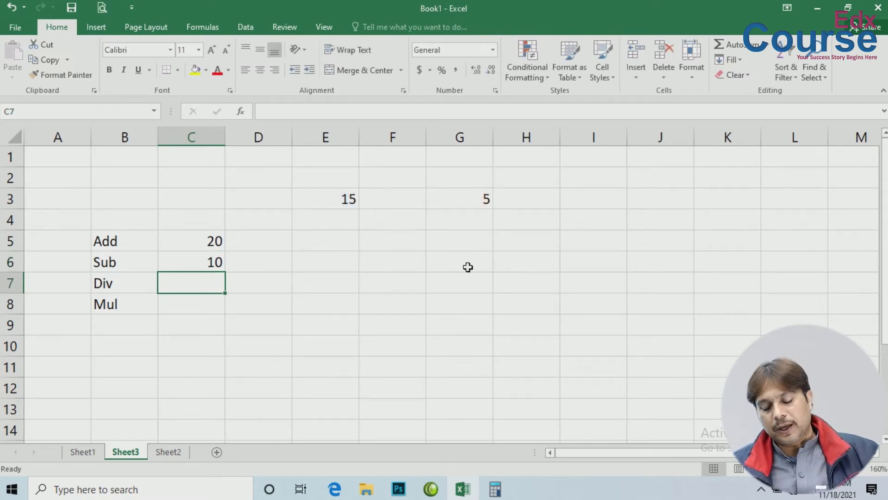
Enter the division formula =e3/g3 in cell C7 beside the Div label
text(=)
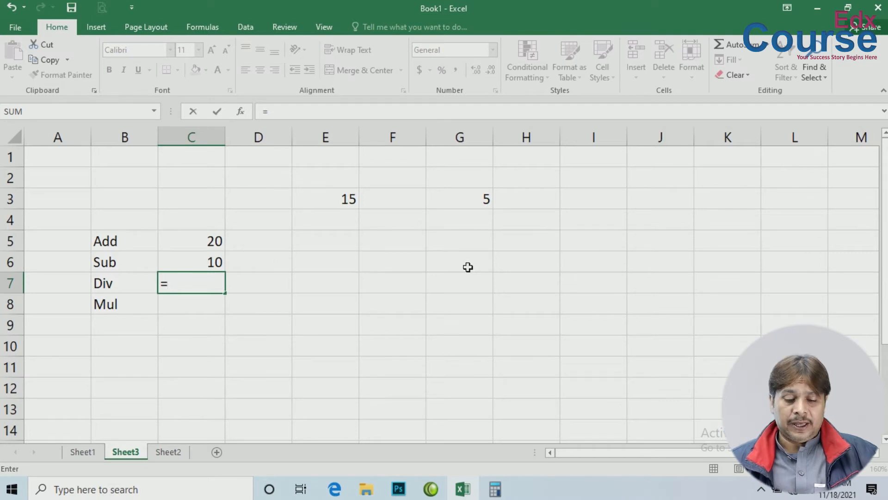
text(e)
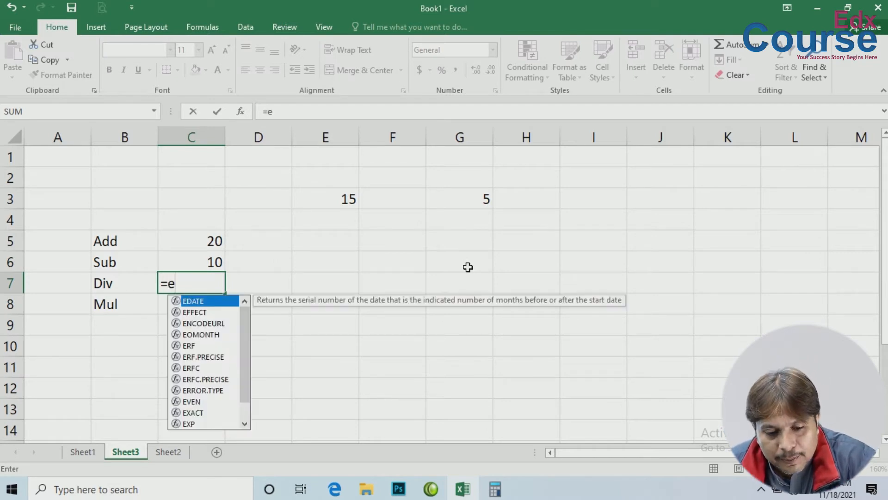
text(3)
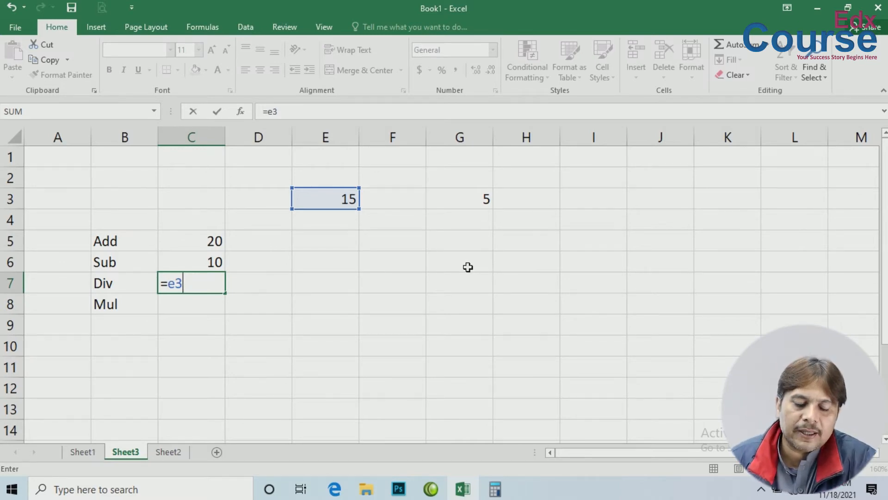
text(/)
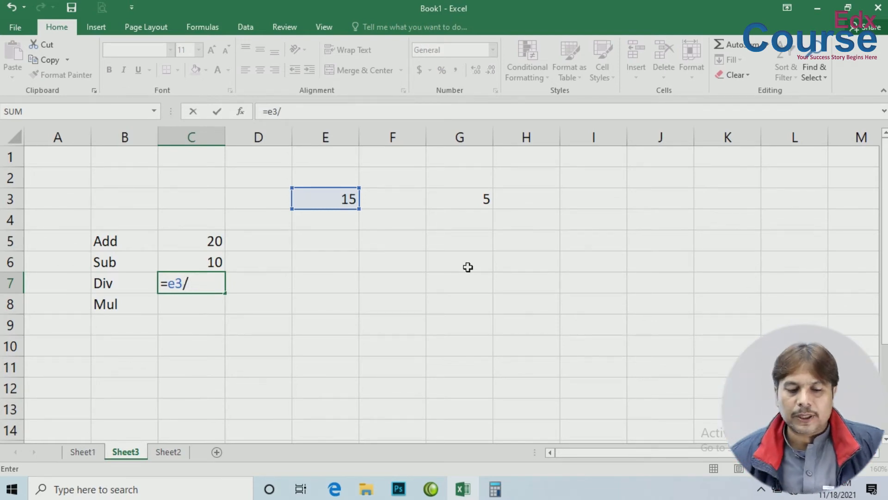
text(g3)
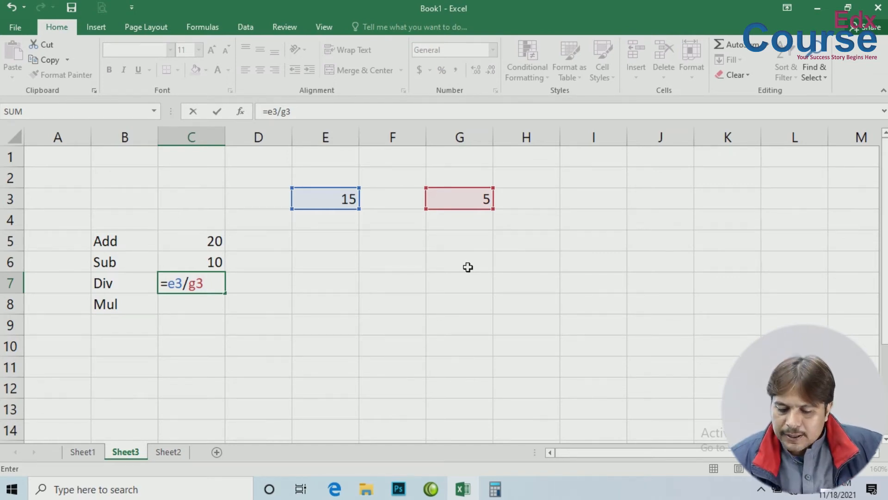
key(Return)
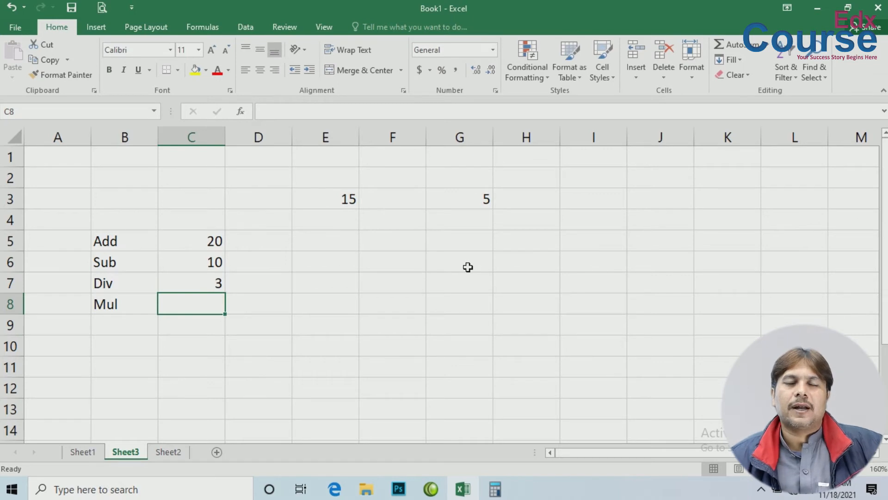
Enter the multiplication formula =E3*G3 in cell C8 beside the Mul label
text(=)
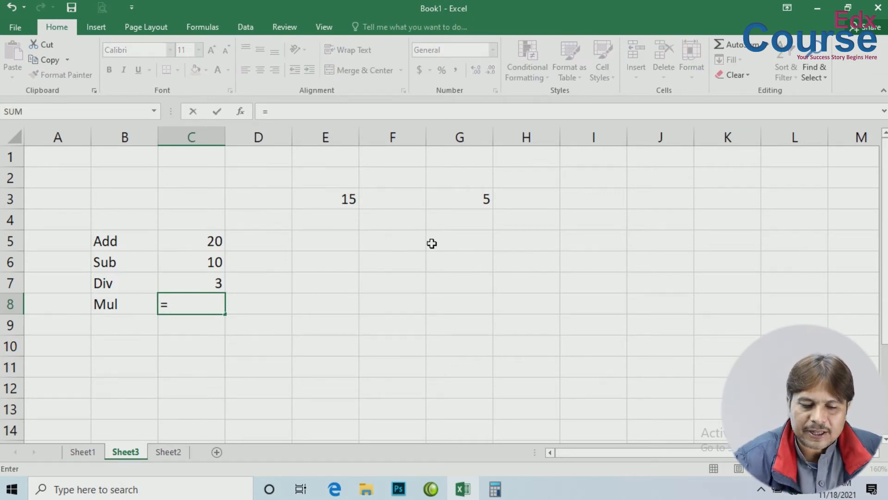
click(346, 202)
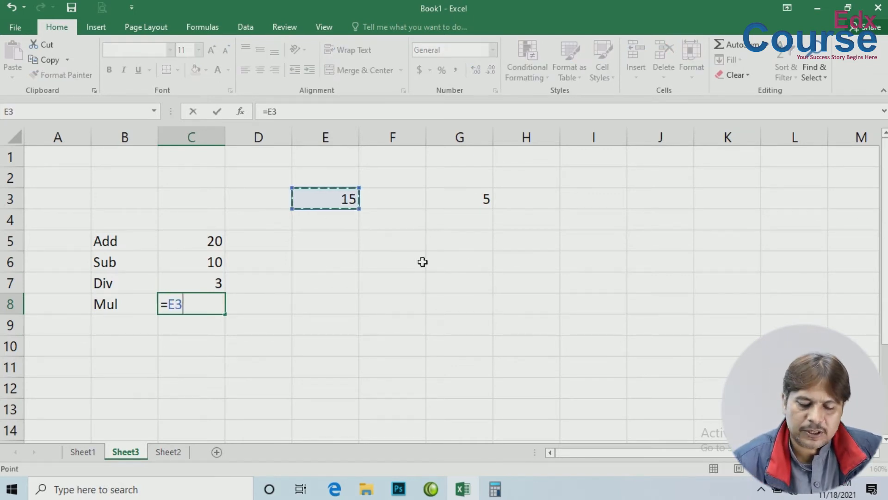
text(*)
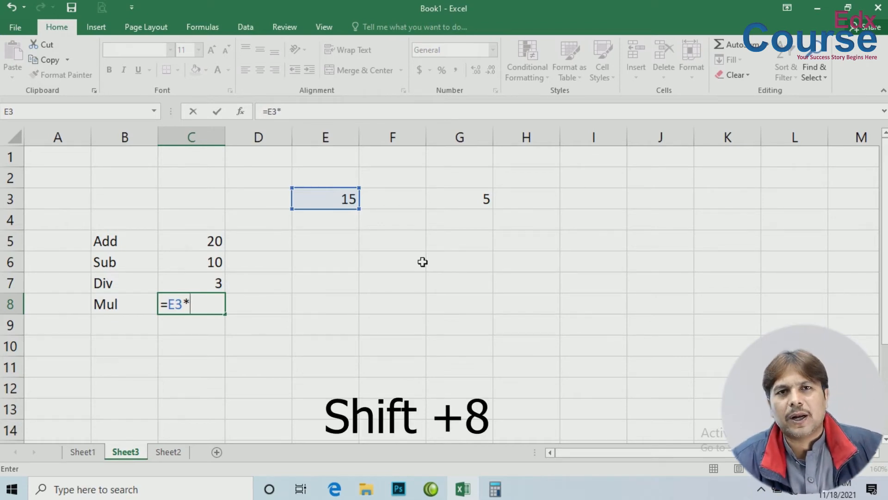
click(471, 201)
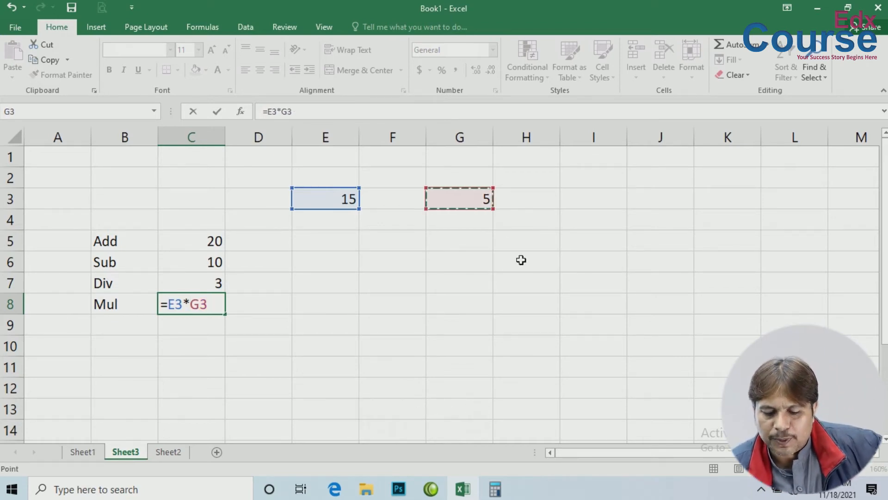
key(Return)
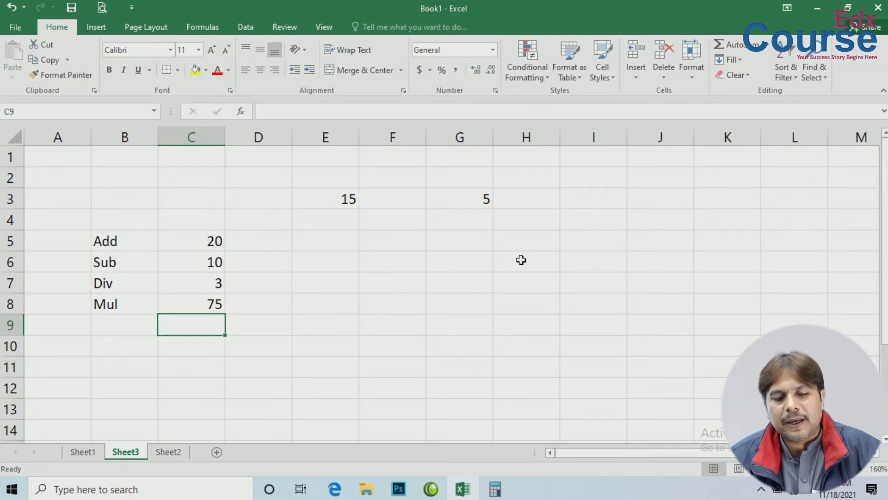
Enter the direct-value addition formula =15+5 in cell F5
key(Right)
key(Right)
key(Right)
key(Up)
key(Up)
key(Up)
key(Up)
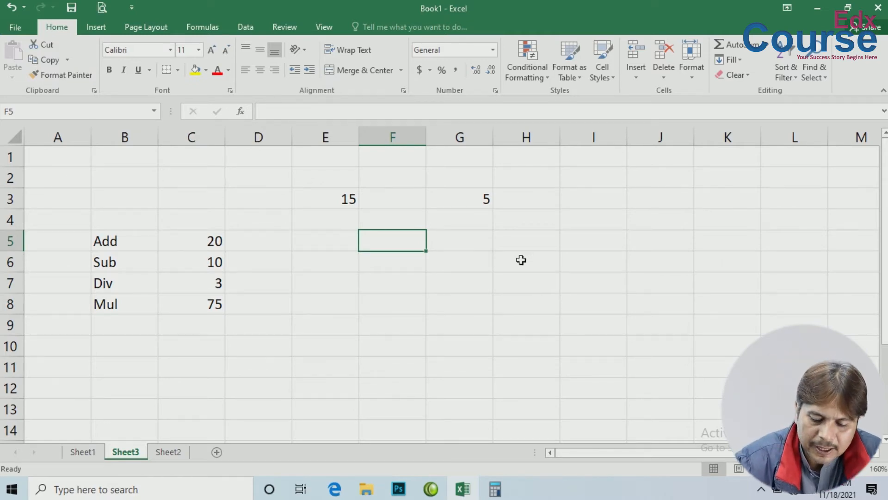
text(=15)
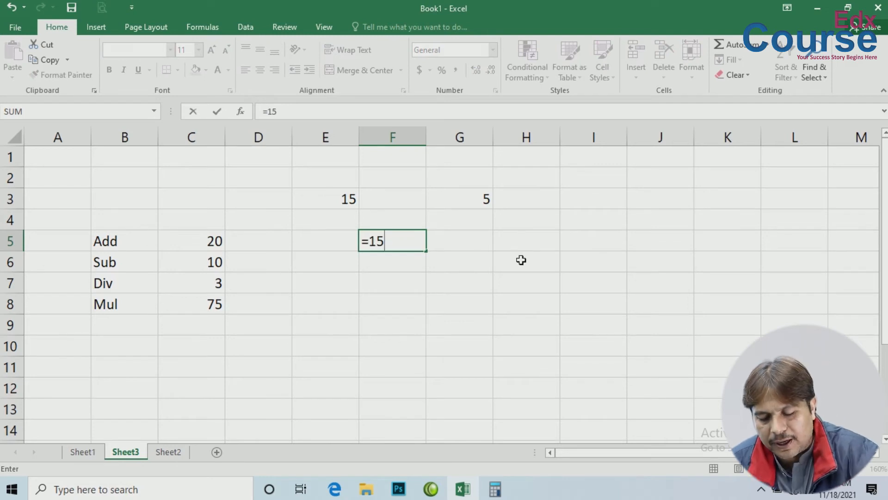
text(+5)
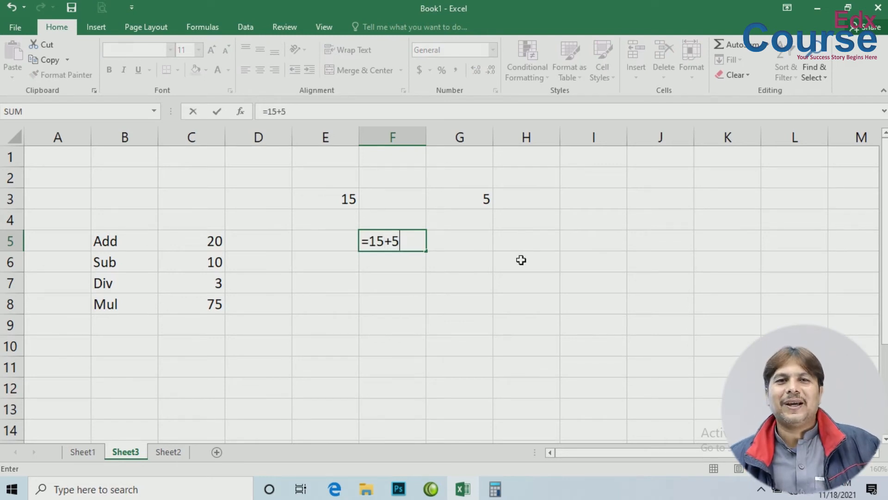
key(Return)
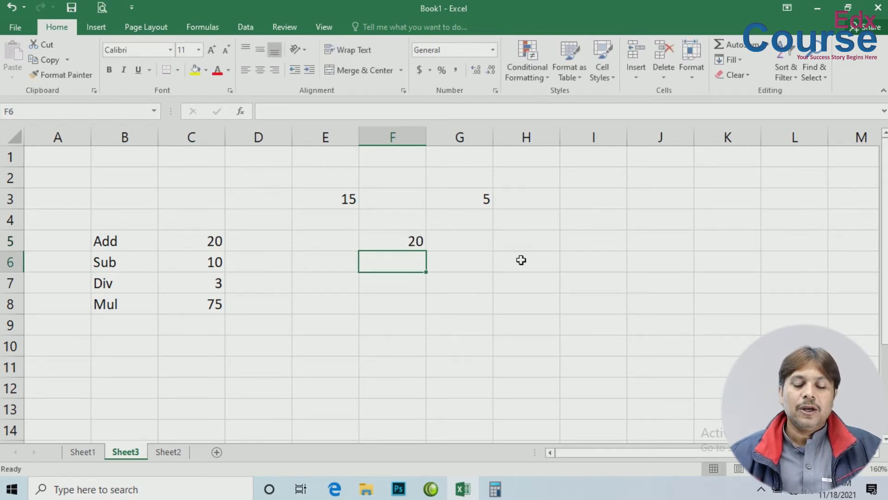
Enter the direct-value subtraction formula =15-5 in cell F6
text(=)
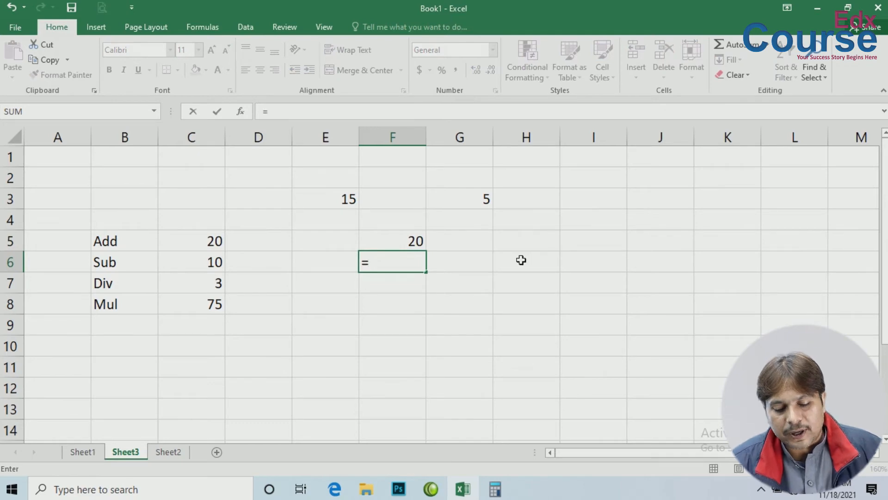
text(15-5)
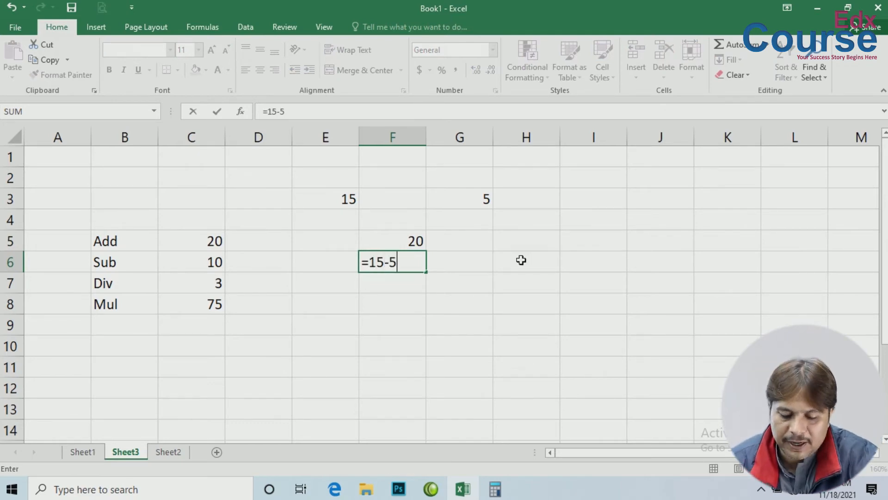
key(Return)
Enter the direct-value division formula =15/5 in cell F7 and the multiplication formula =15*5 in cell F8
text(=15/5)
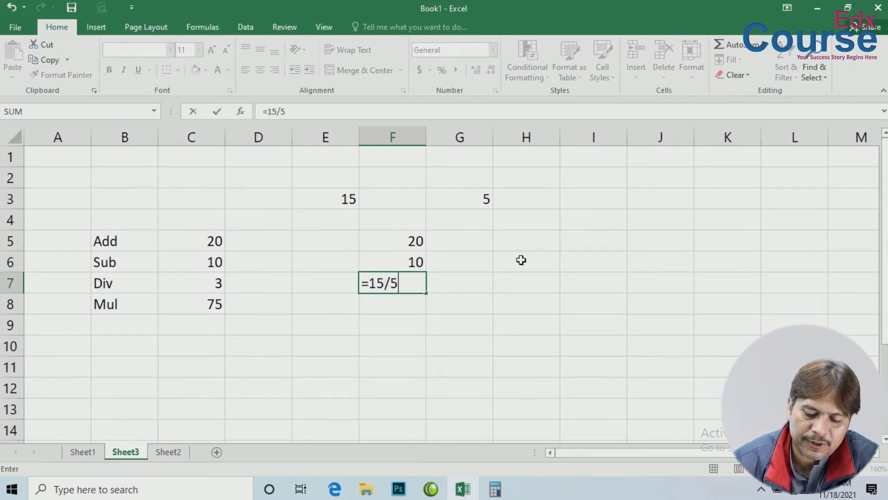
key(Return)
text(=15*5)
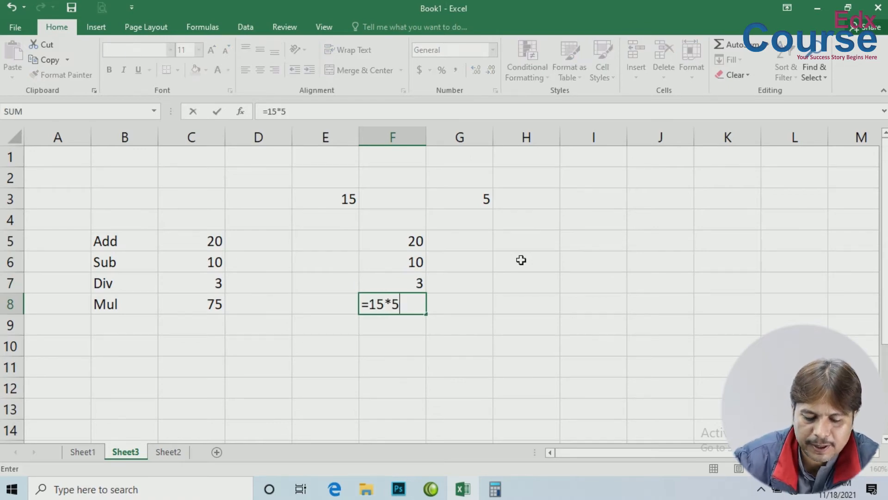
key(Return)
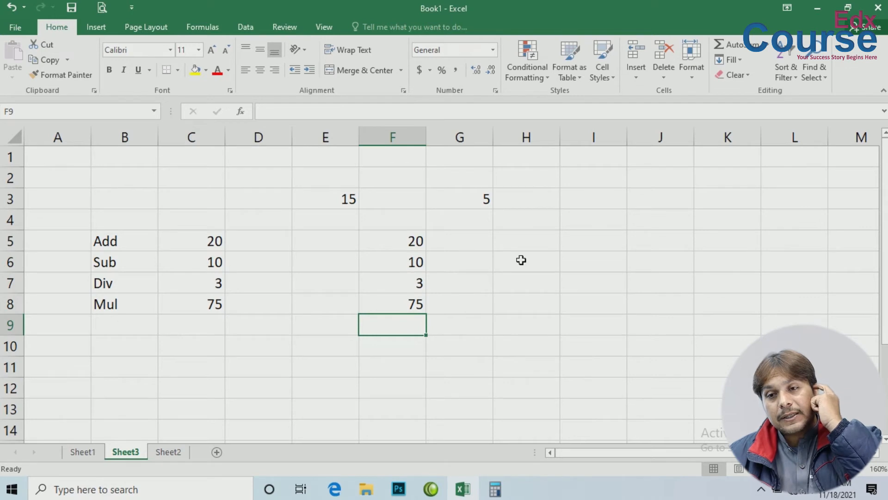
Enter the heading Reference Method in cell B4 above the operation labels
key(Up)
key(Up)
key(Up)
key(Left)
key(Up)
key(Up)
key(Left)
key(Left)
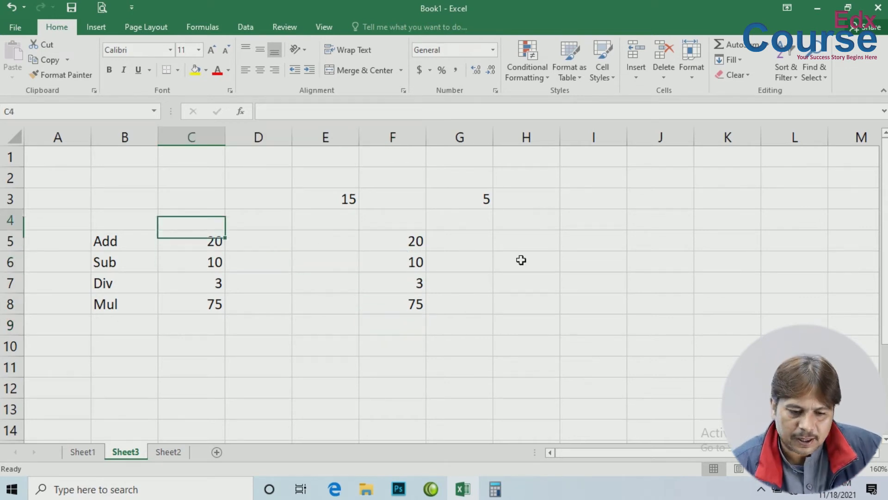
key(Left)
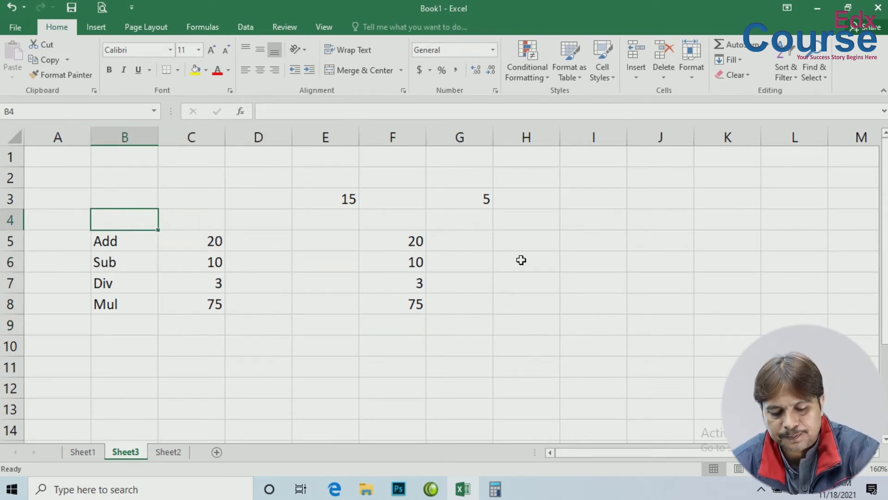
text(Reference Me)
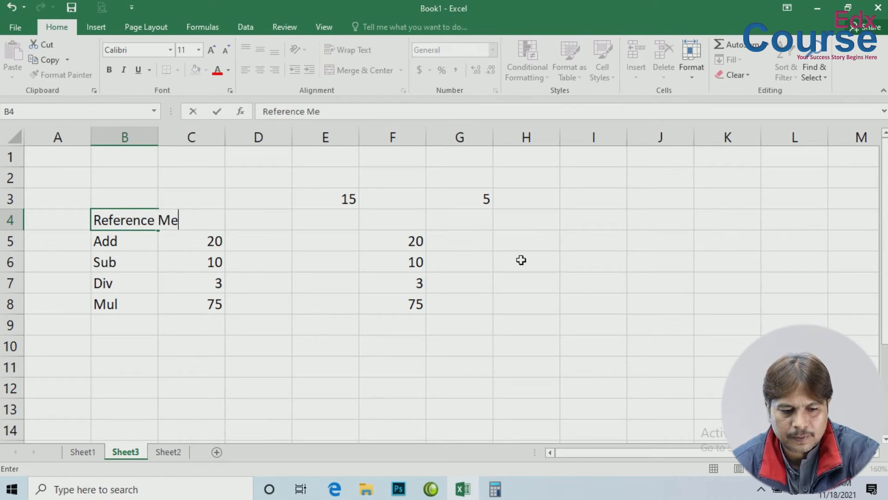
text(thdo)
key(BackSpace)
key(BackSpace)
text(od)
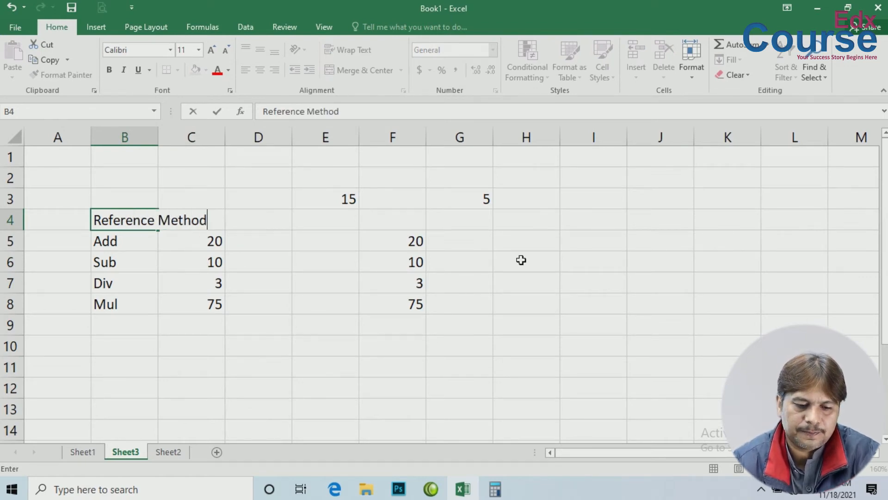
key(Tab)
Enter the heading Direct Method in cell F4 above the direct-value results
key(Right)
key(Right)
key(Right)
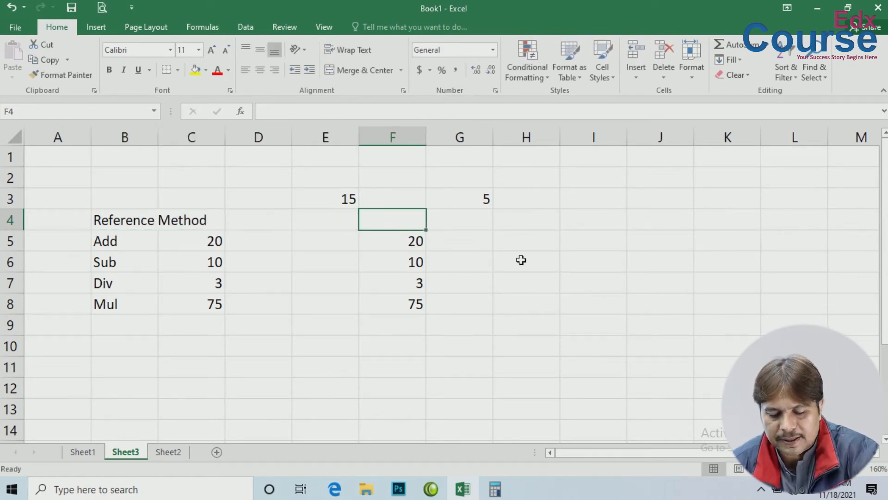
text(Direct Metho)
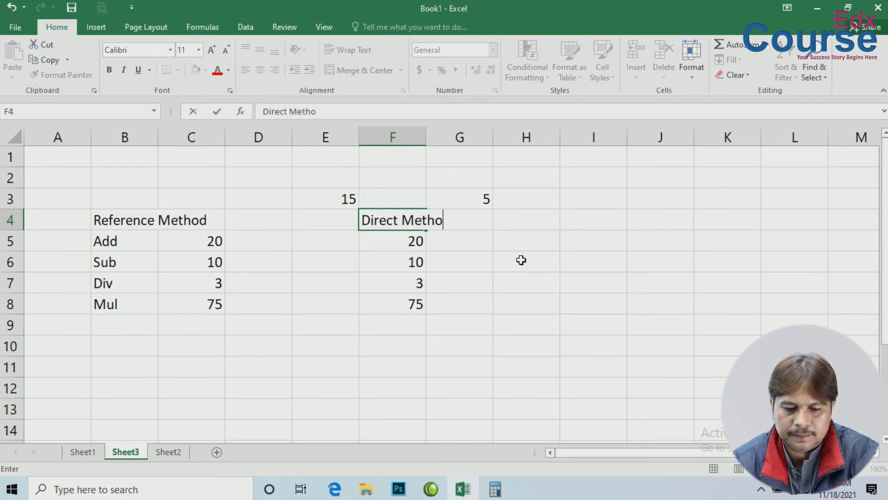
text(d)
key(Return)
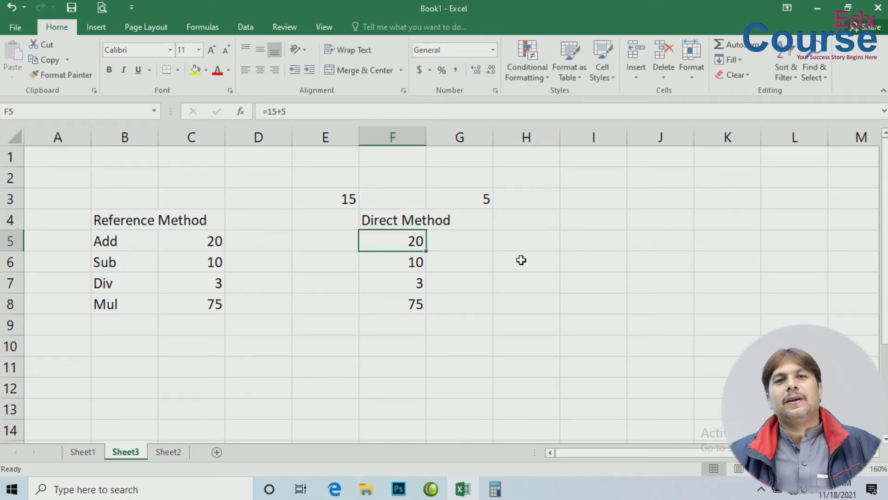
Enter the sample text kha in the empty cell H6
key(Left)
key(Down)
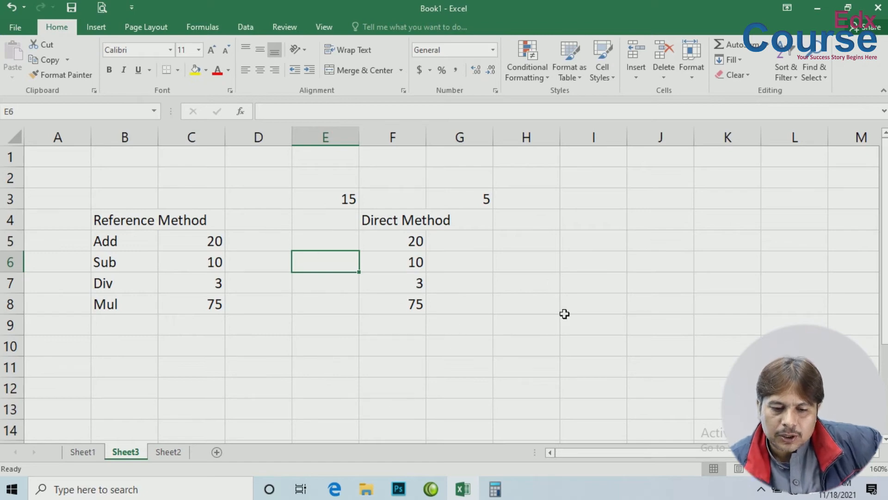
click(529, 261)
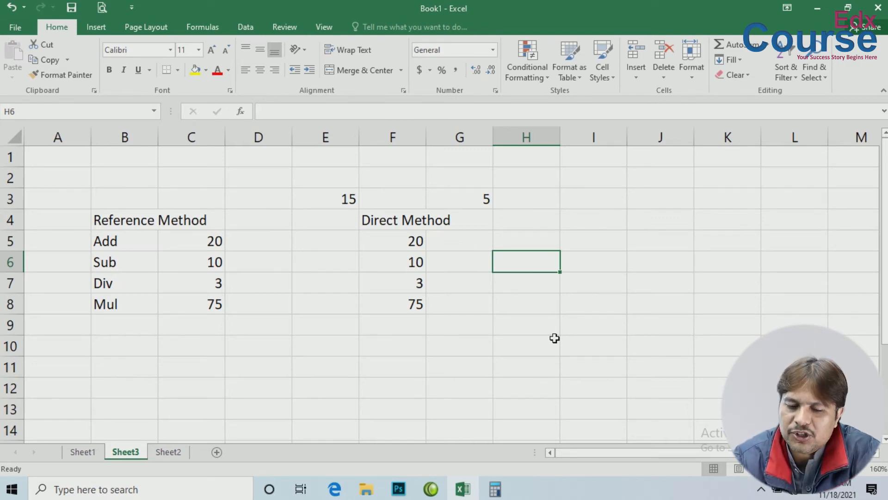
text(kha)
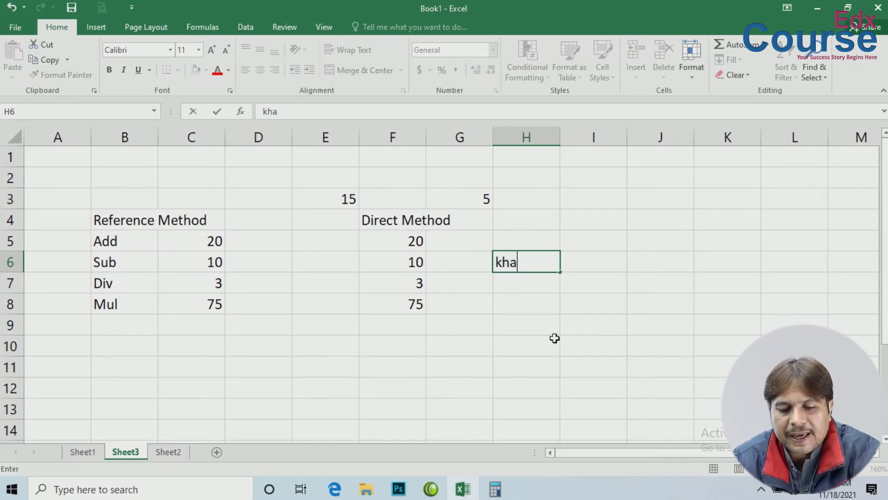
key(Return)
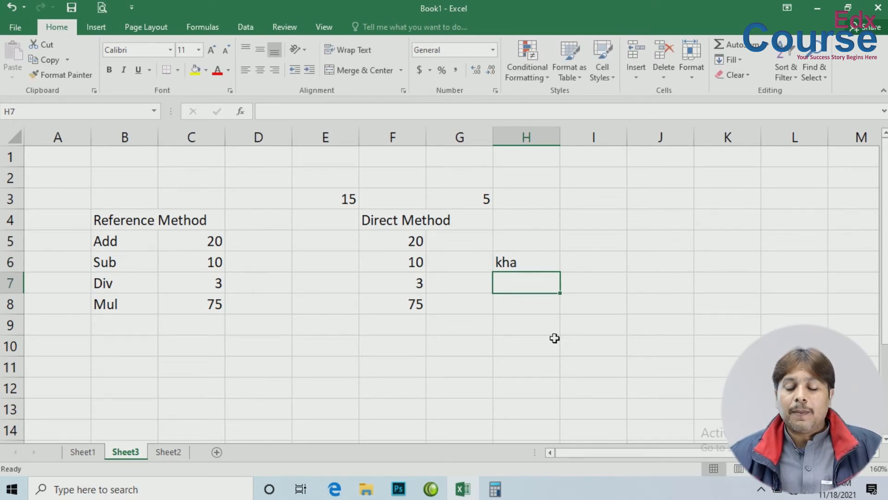
key(Up)
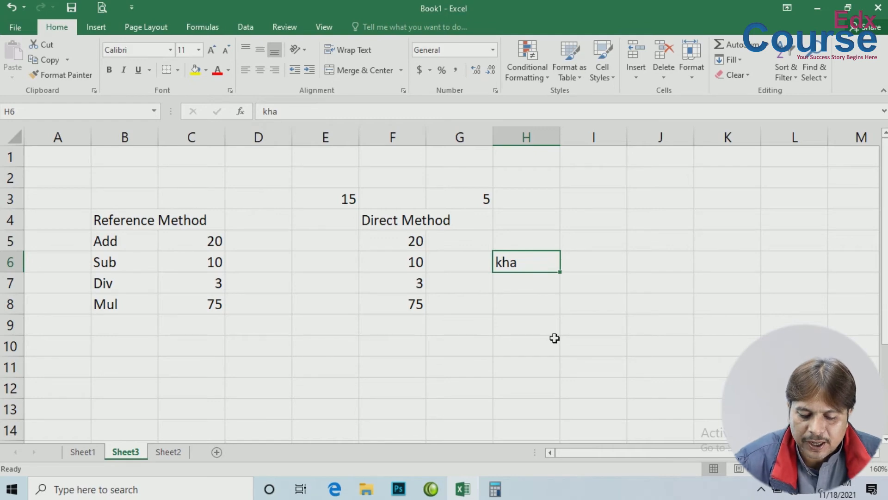
text(n)
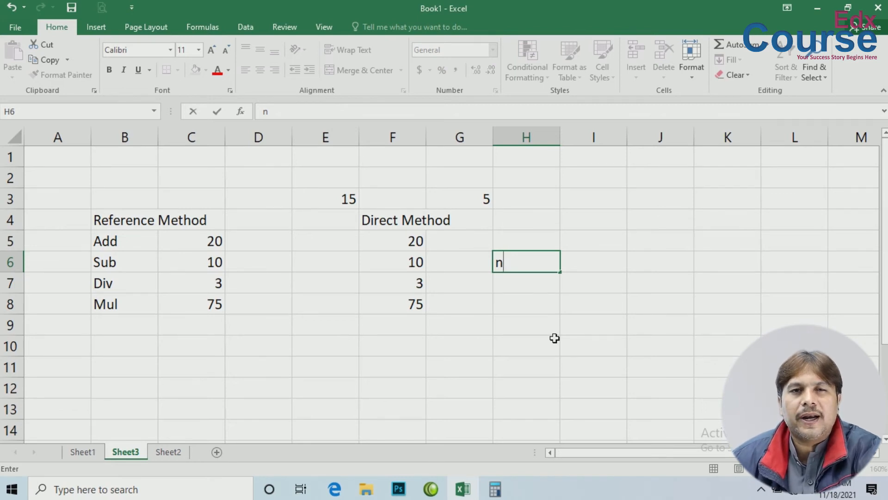
key(Escape)
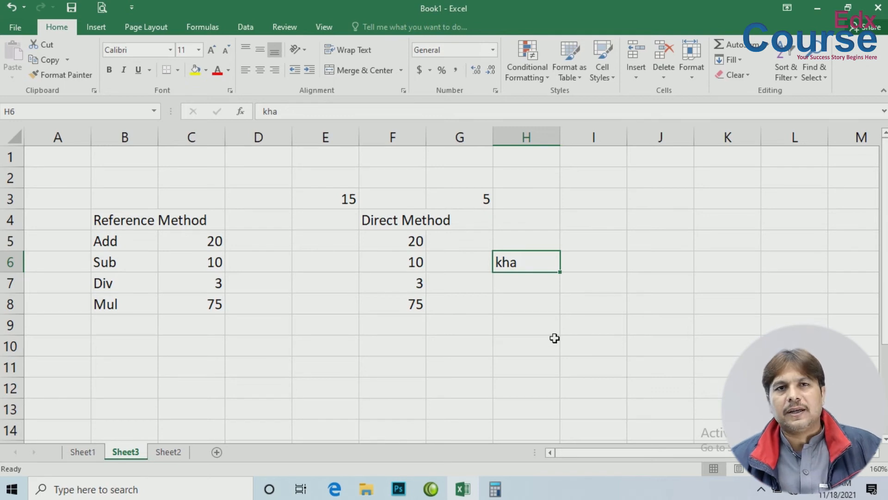
key(Down)
key(Down)
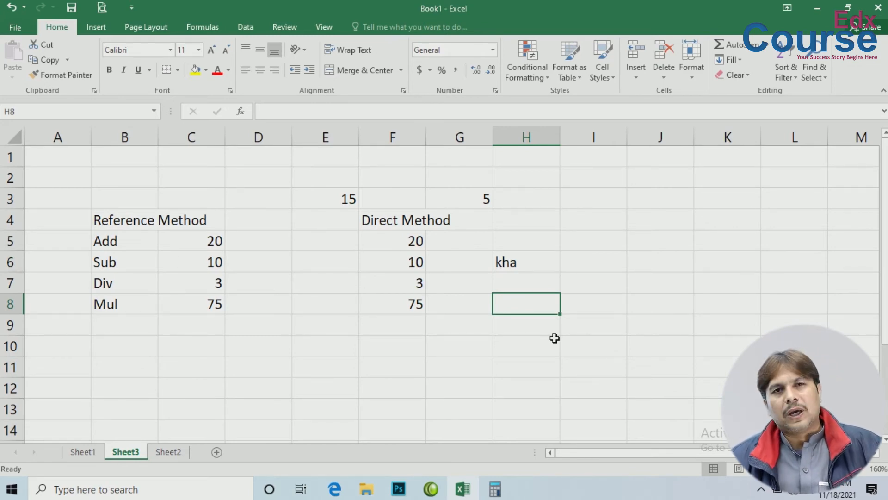
key(Up)
key(Up)
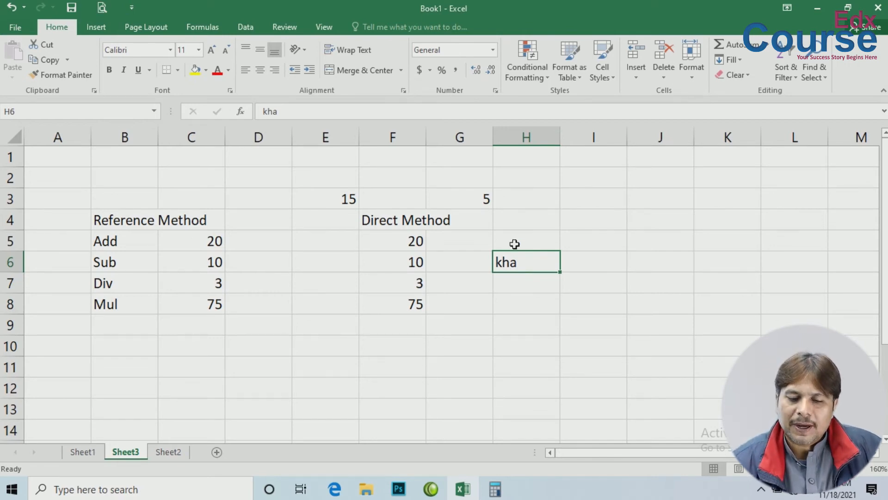
Edit cell H6 in place to append the letter n to its existing text
double_click(535, 264)
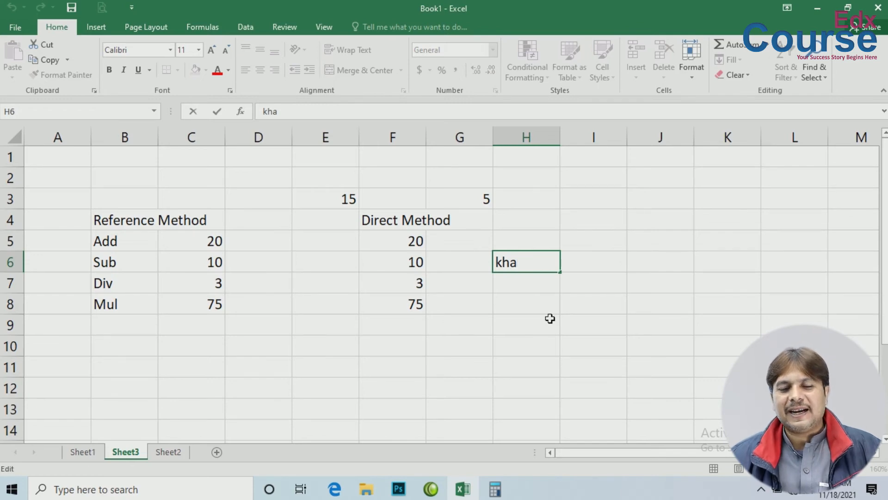
text(n)
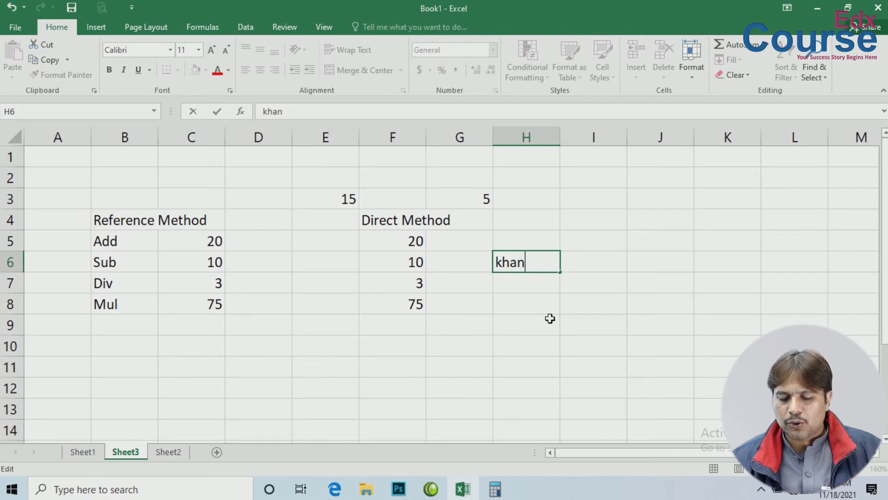
key(Return)
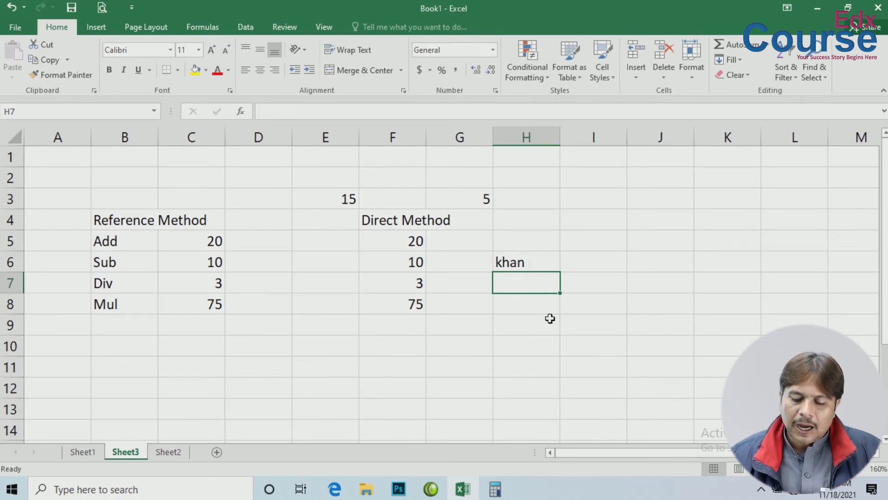
Try appending a space and dg to the text in cell H6 by in-cell editing, and remove the addition
key(Up)
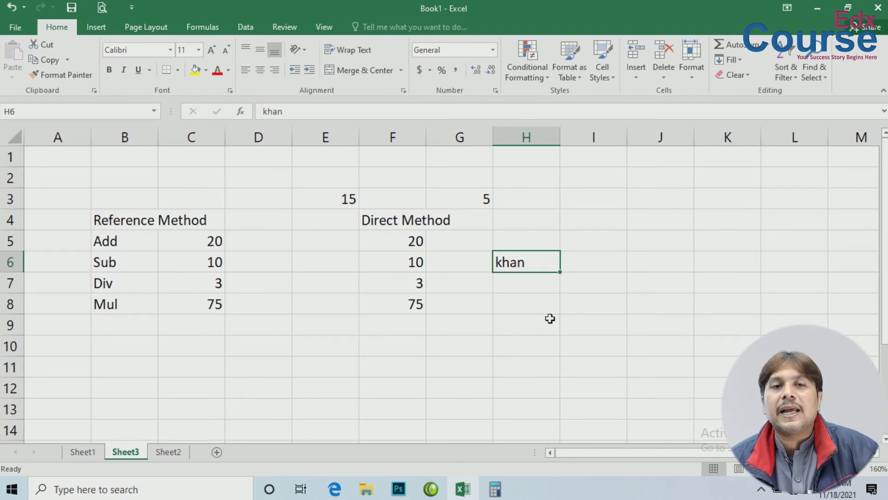
key(F2)
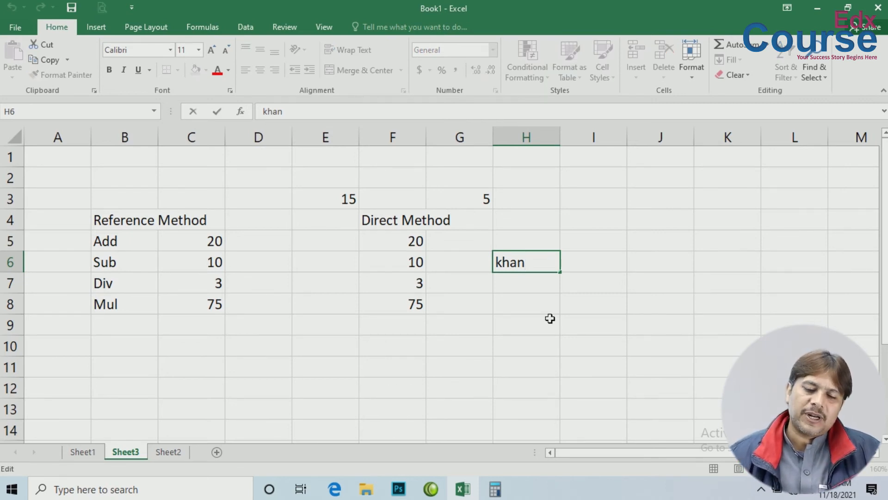
text(dg)
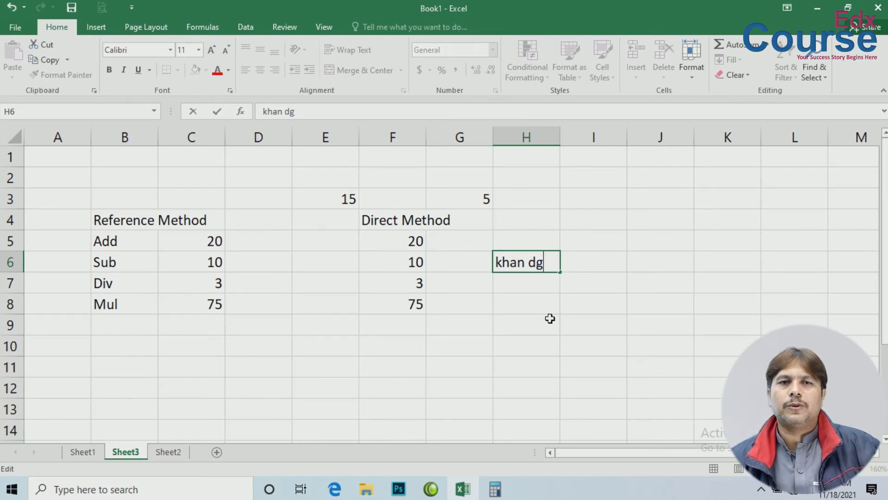
key(BackSpace)
key(BackSpace)
key(Return)
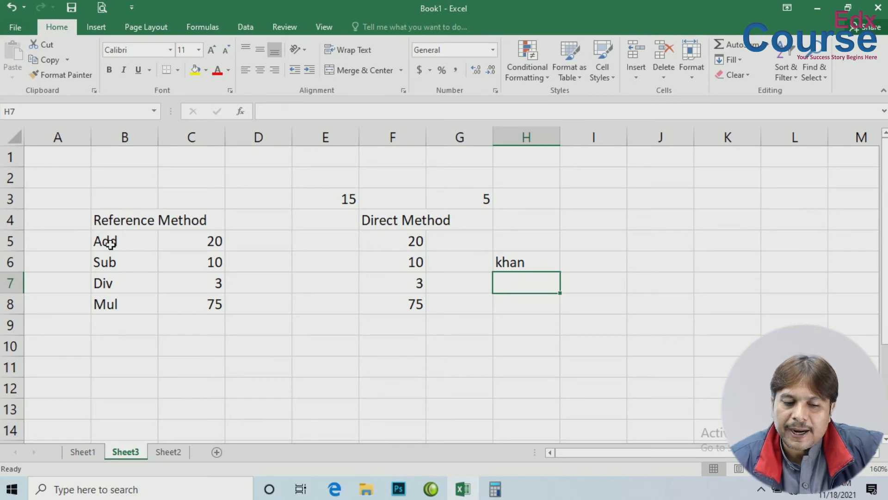
Compare the addition formulas in cells C5 and F5, and check the source number in cell E3
click(206, 242)
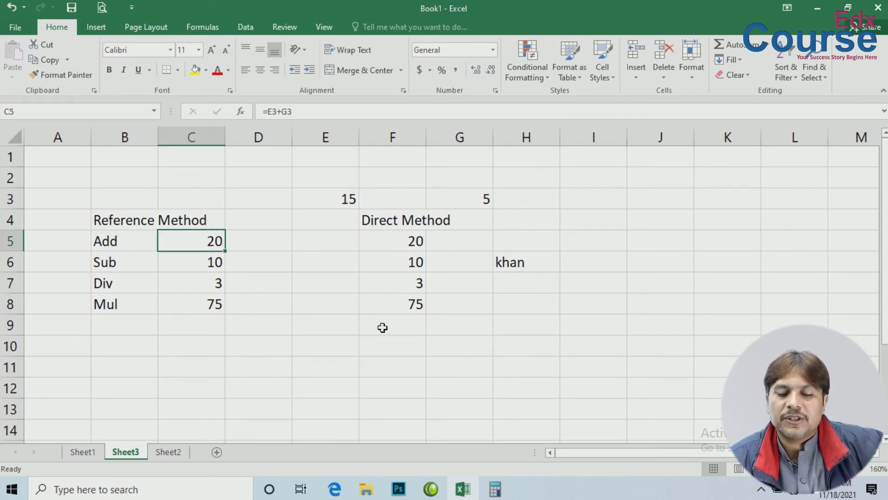
click(411, 241)
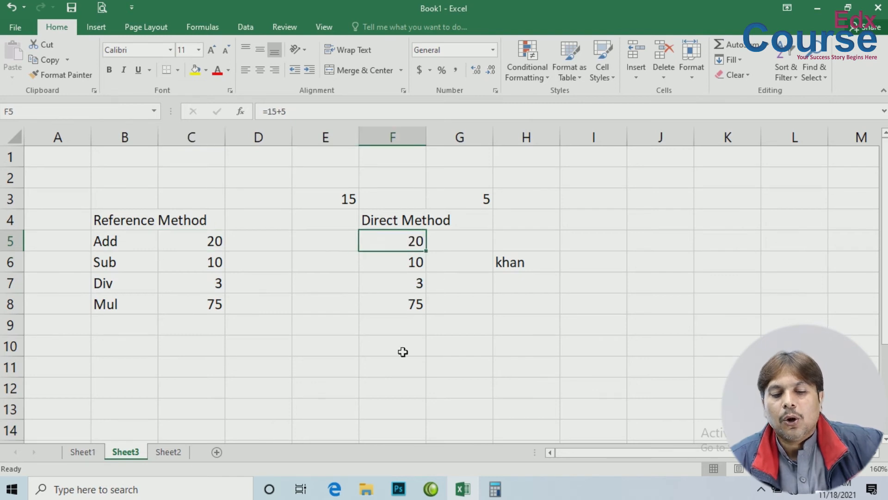
click(329, 199)
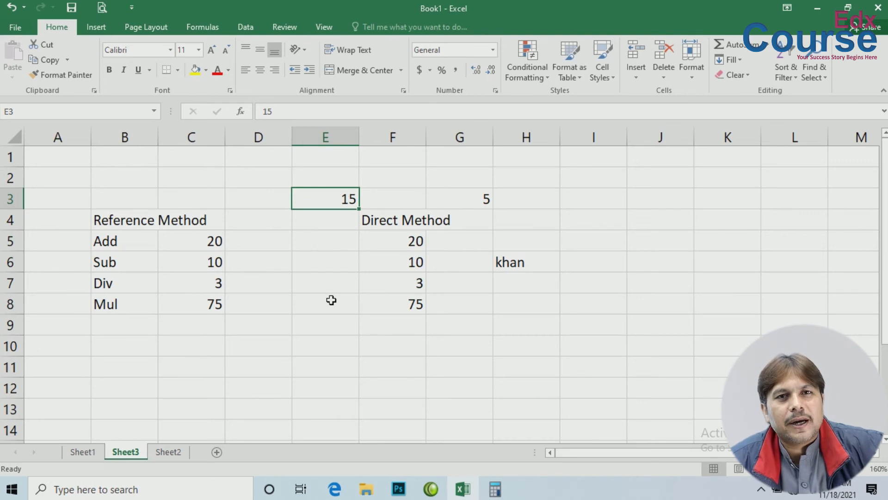
Examine the source number in E3, the Reference Method heading, and the cell references used by the addition formula in C5
click(330, 330)
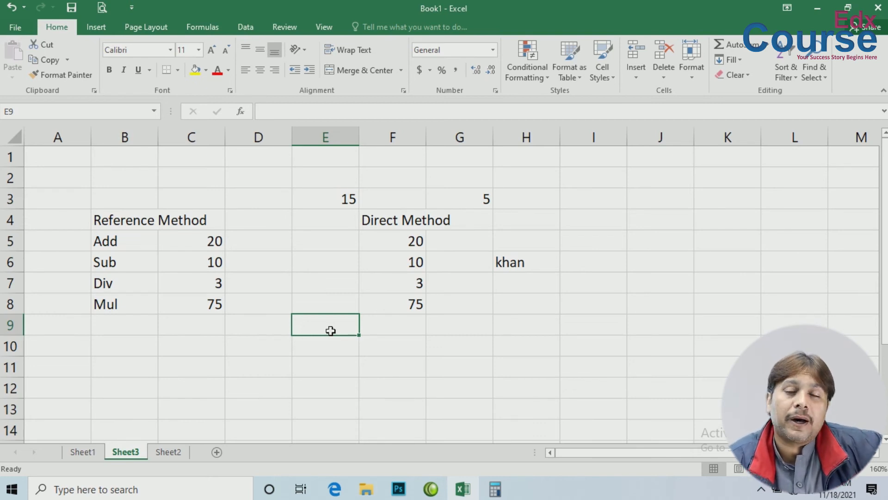
click(333, 204)
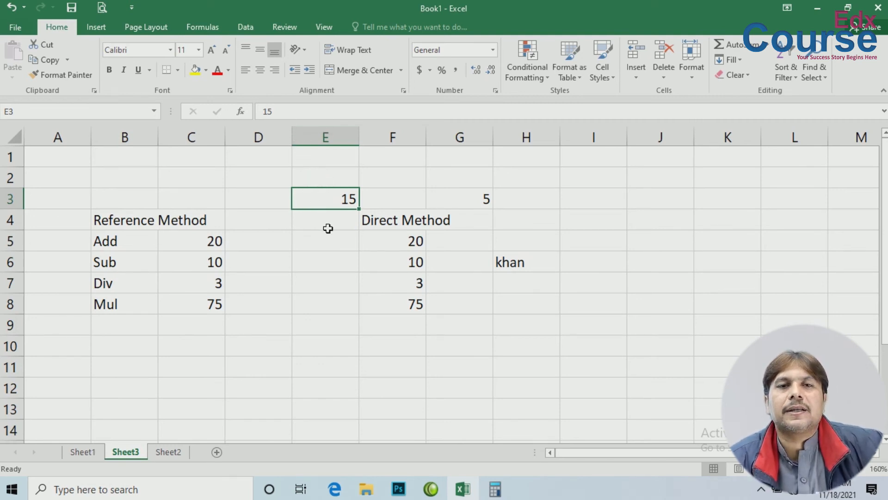
click(103, 218)
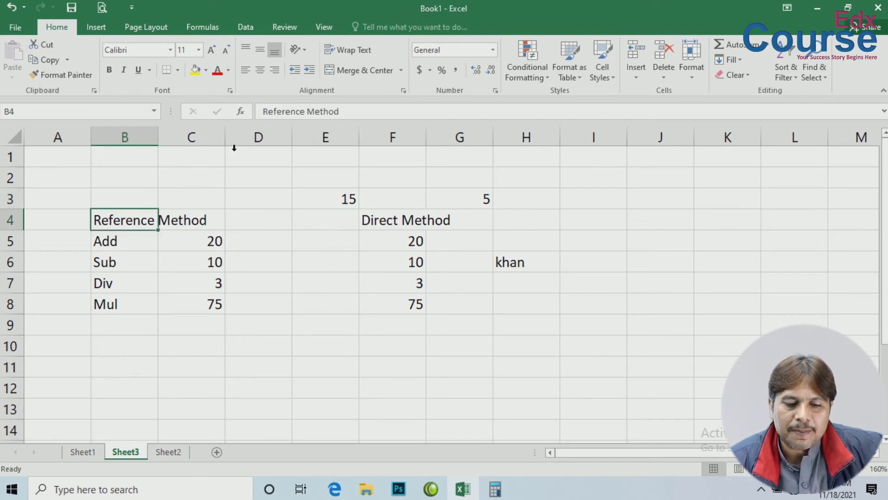
click(340, 200)
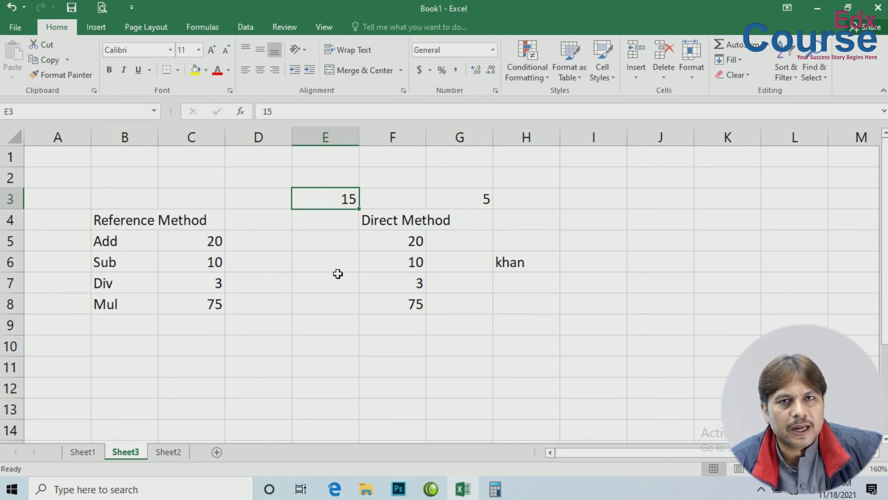
click(184, 244)
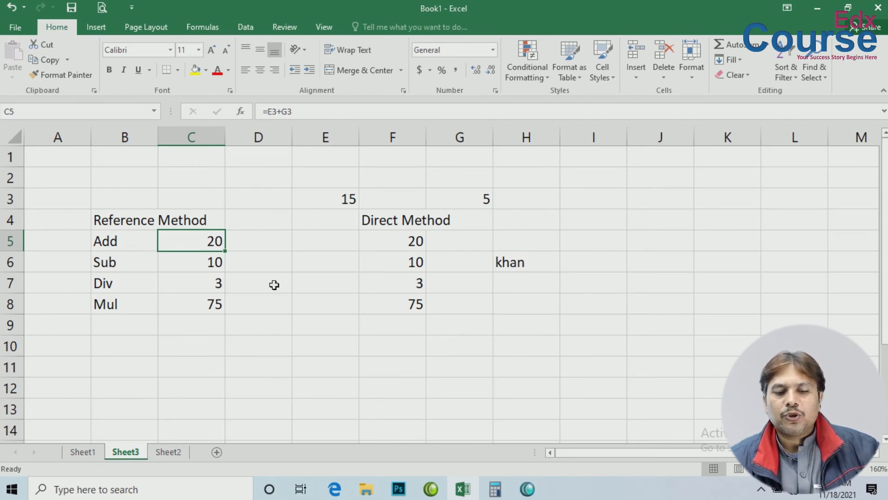
double_click(192, 241)
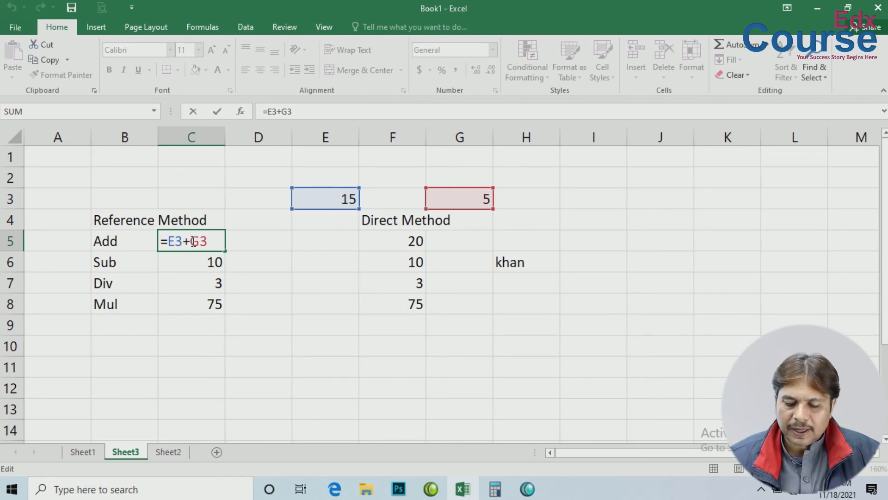
key(Return)
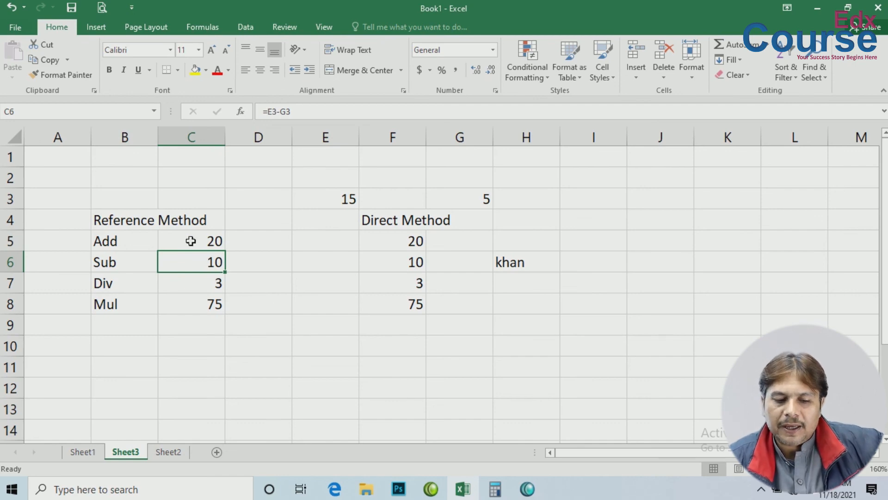
Compare the reference-method results in C5:C8 with the direct-method results in column F, and recheck the addition formula in C5
drag(190, 241, 192, 305)
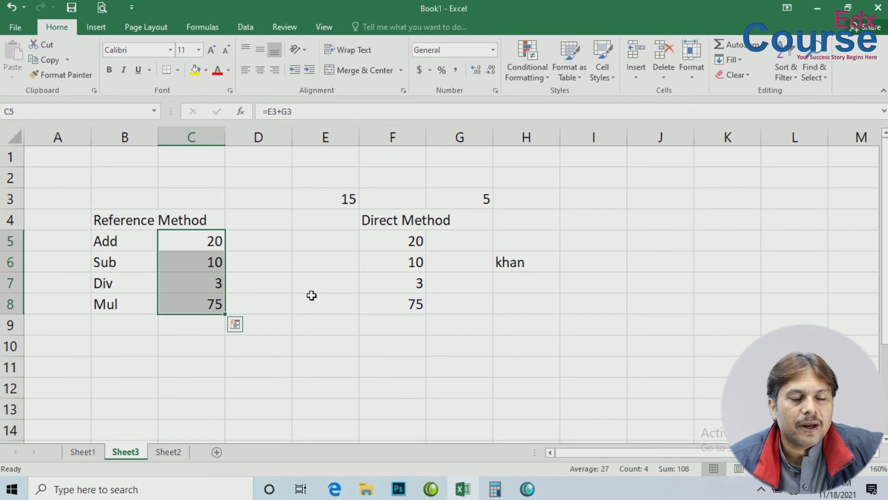
drag(396, 238, 394, 320)
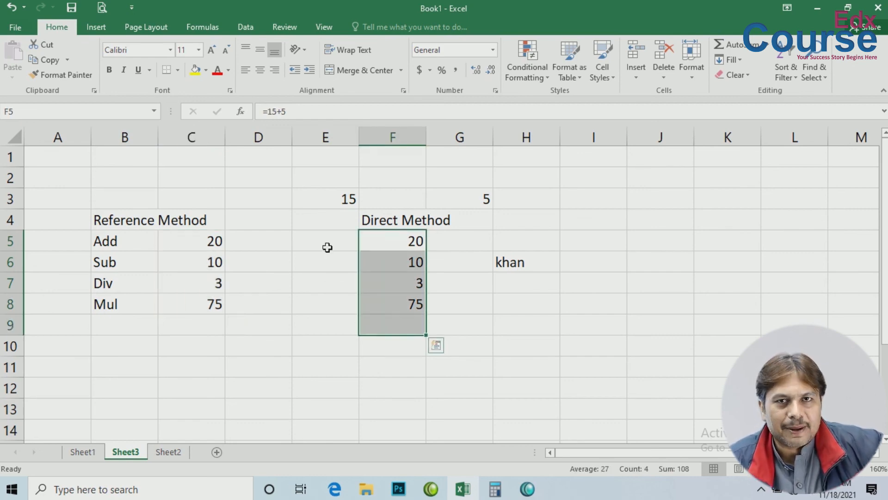
click(259, 259)
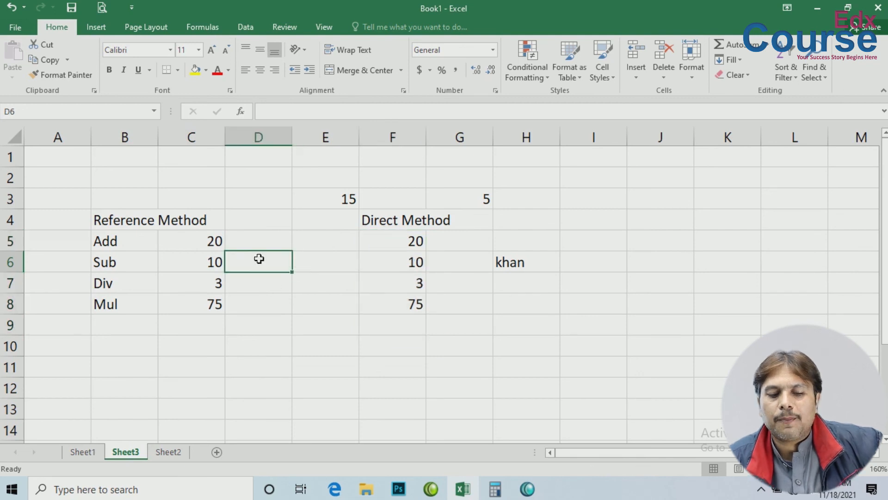
click(185, 240)
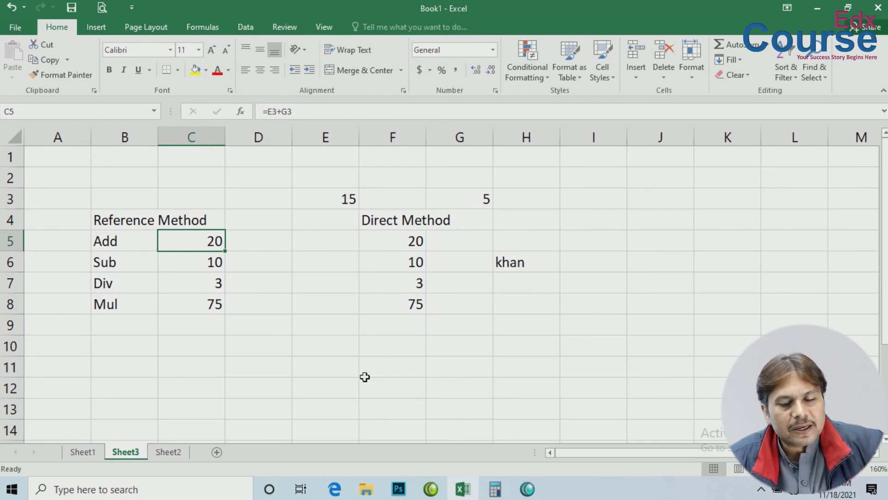
Change the first number in the direct-method addition formula in F5 to 30, making it =30+5
click(408, 244)
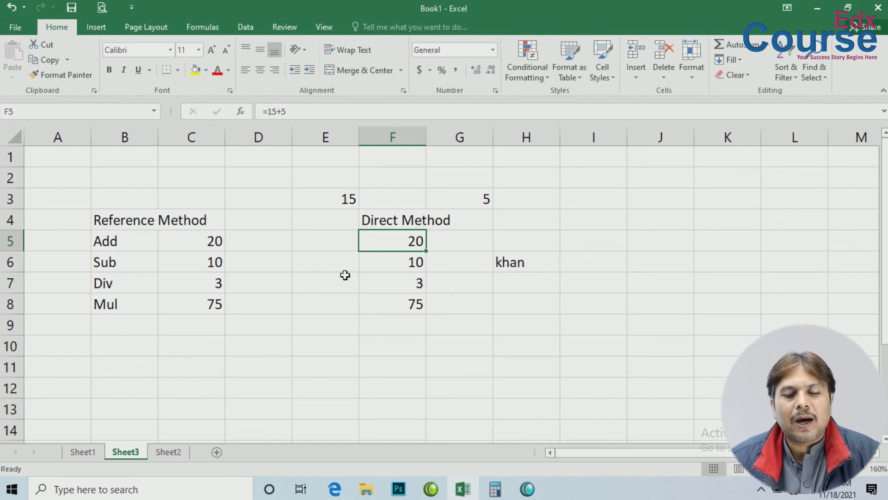
double_click(404, 241)
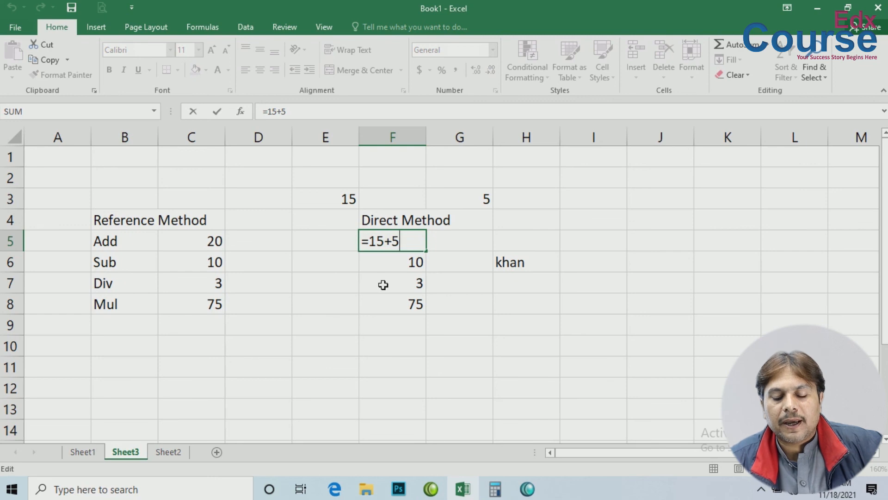
key(Left)
key(Left)
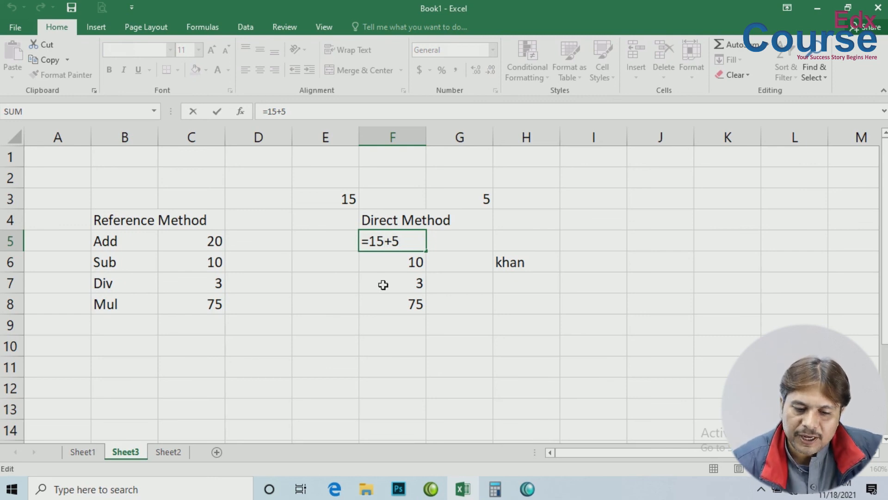
key(BackSpace)
key(BackSpace)
text(30)
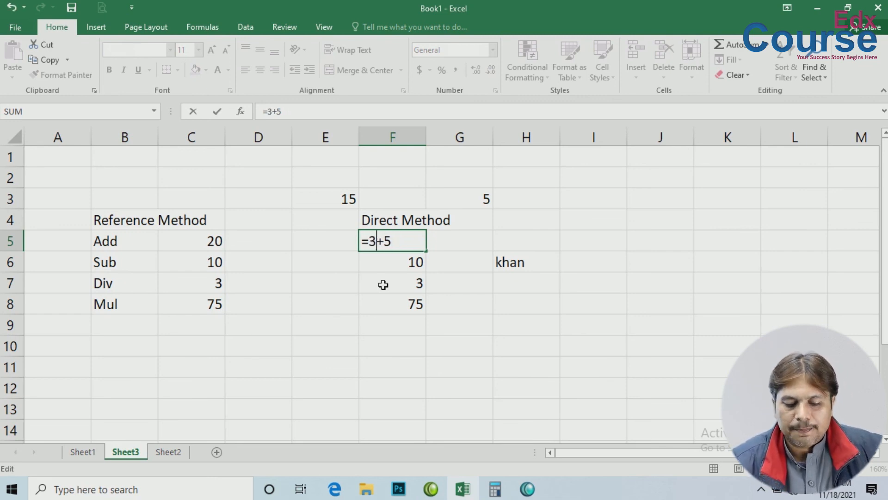
key(Return)
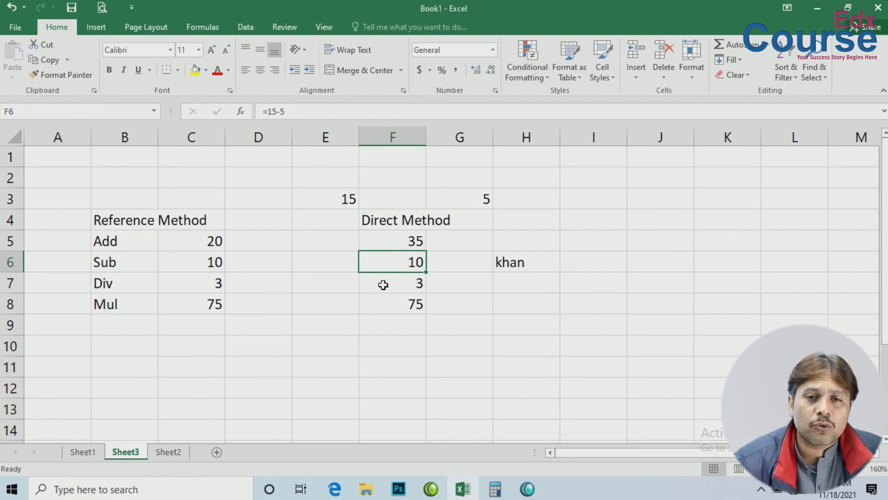
Change the first number in the direct-method subtraction formula in F6 to 30, making it =30-5
key(F2)
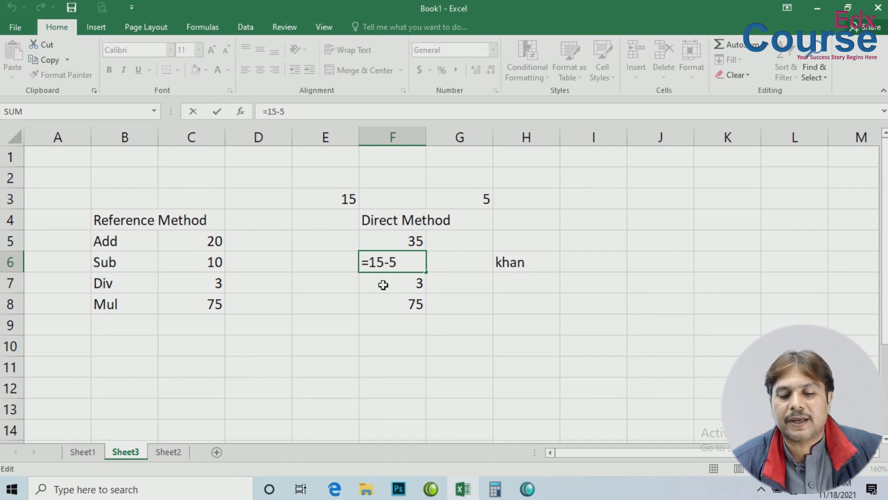
key(Left)
key(Left)
key(BackSpace)
key(BackSpace)
text(30)
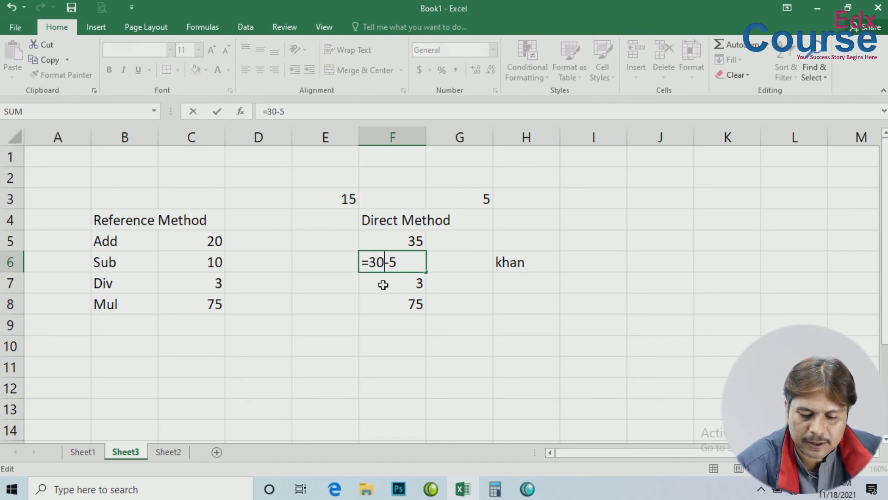
key(Return)
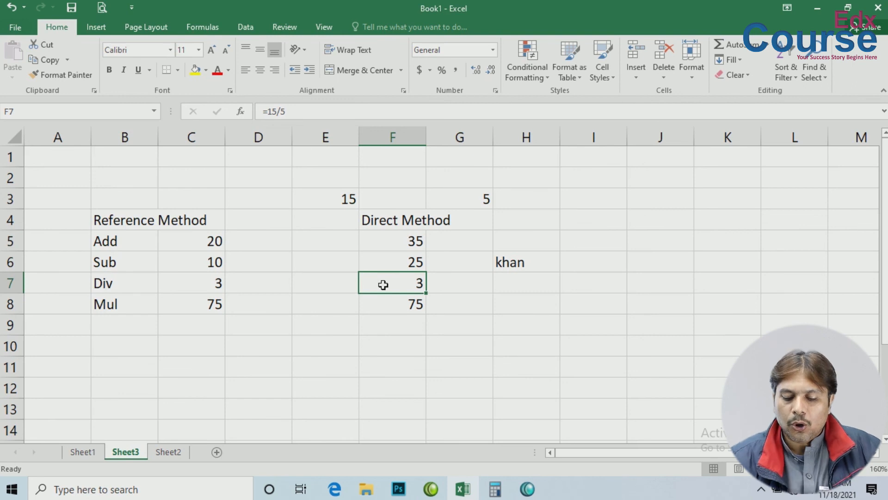
Set the source number in cell E3 to 30 to recalculate all reference-method formulas
key(Left)
key(Left)
key(Left)
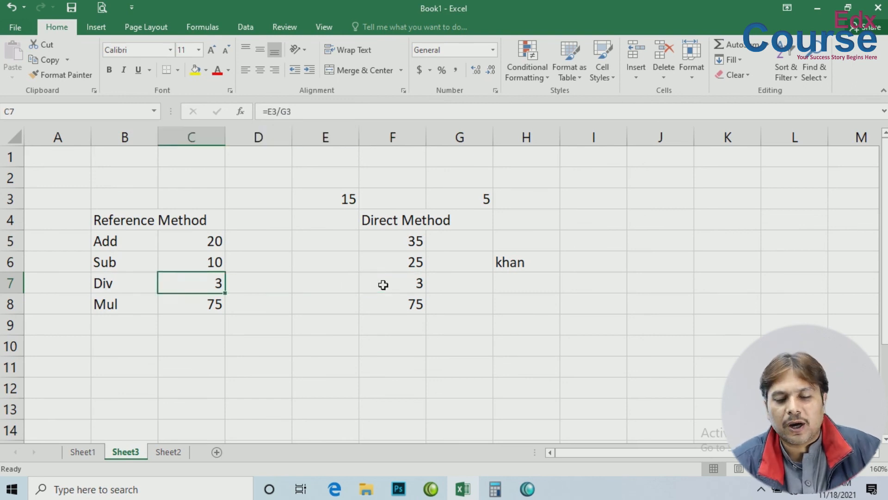
key(Right)
key(Right)
key(Right)
key(Up)
key(Up)
key(Up)
key(Up)
key(Left)
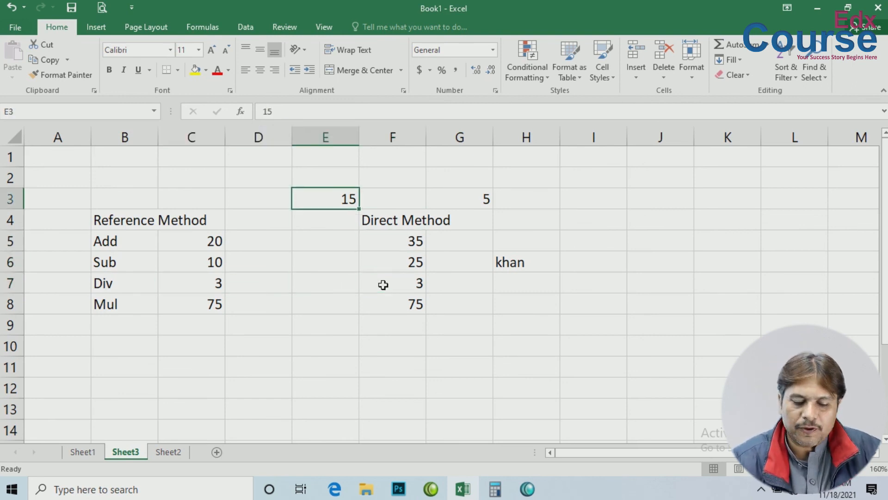
text(30)
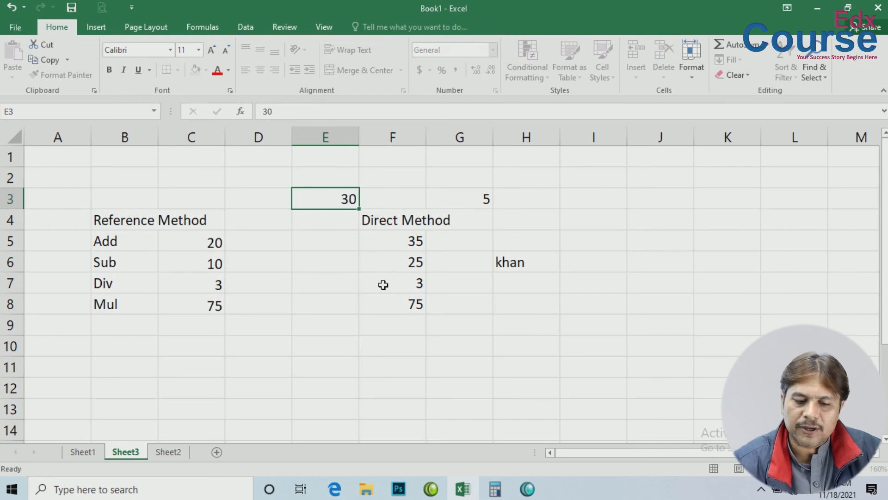
key(Return)
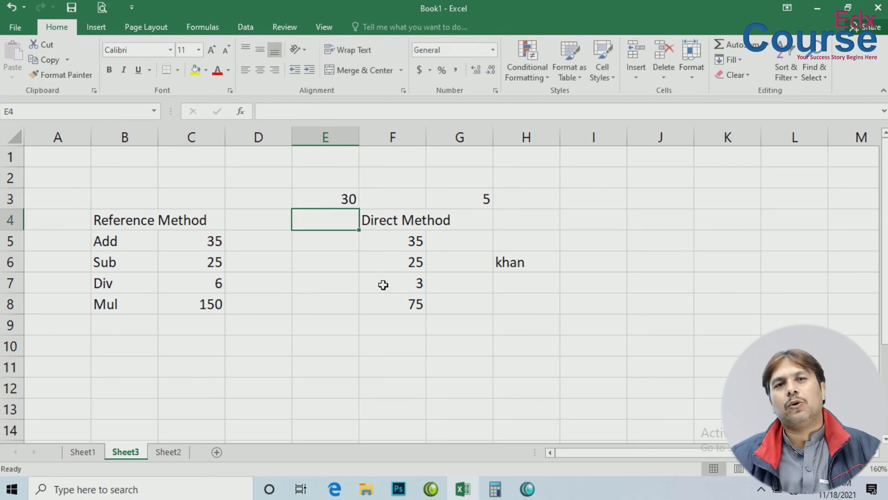